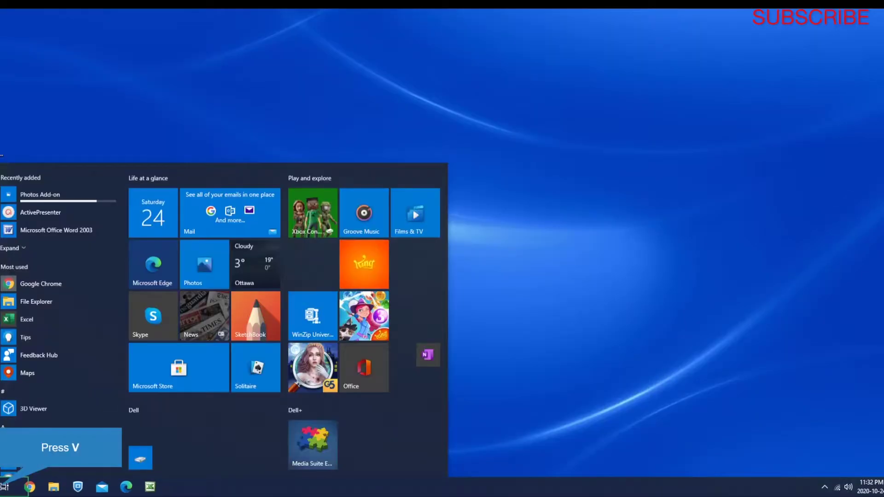
Launch Video Editor and create a new video project named 'Tutorial'.
text(v)
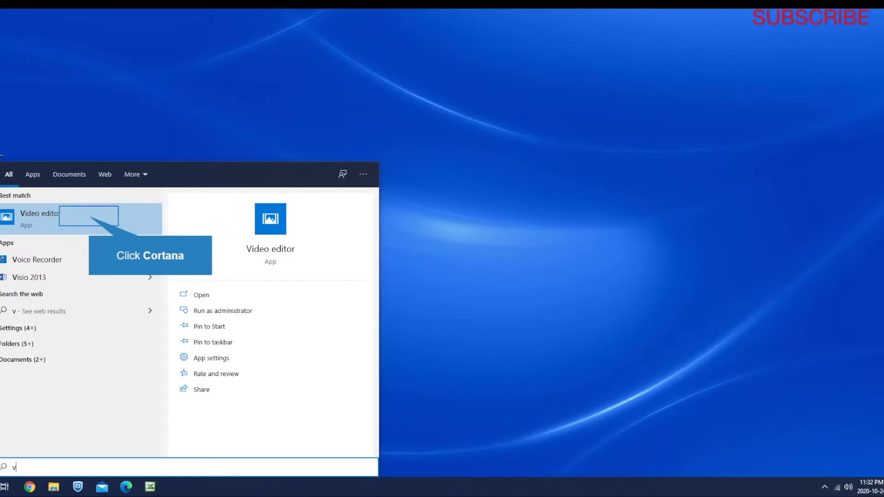
click(89, 216)
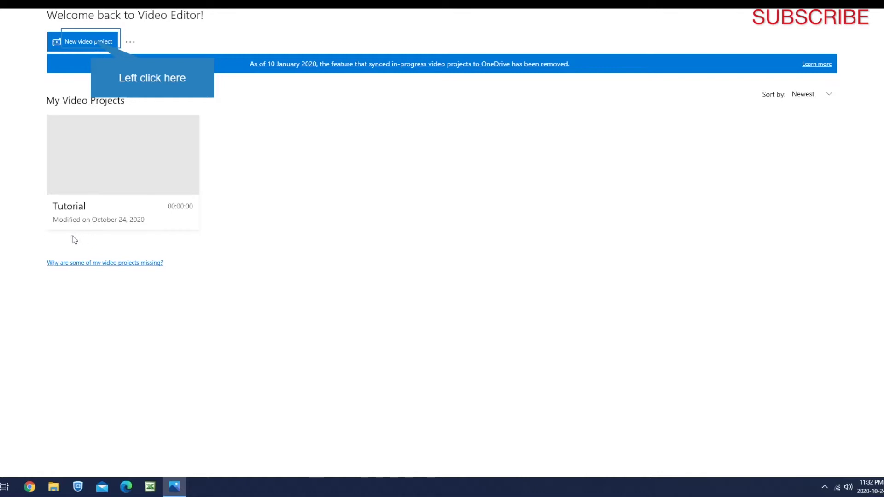
click(91, 41)
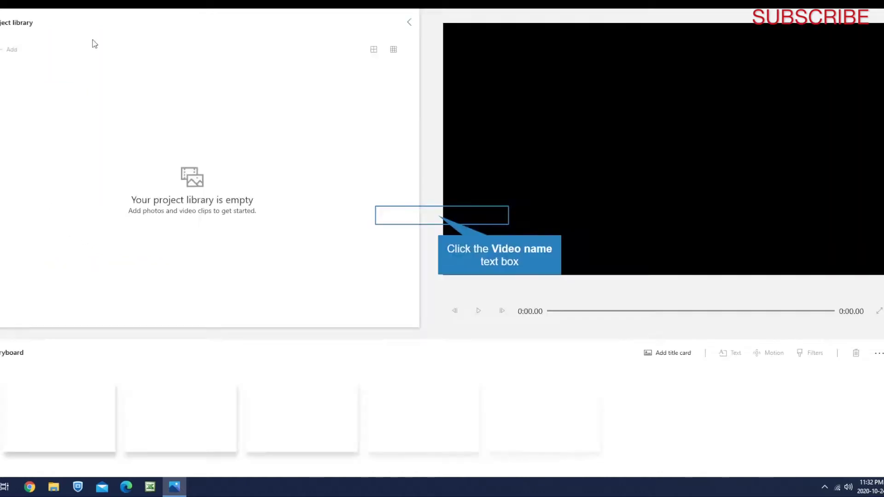
click(439, 219)
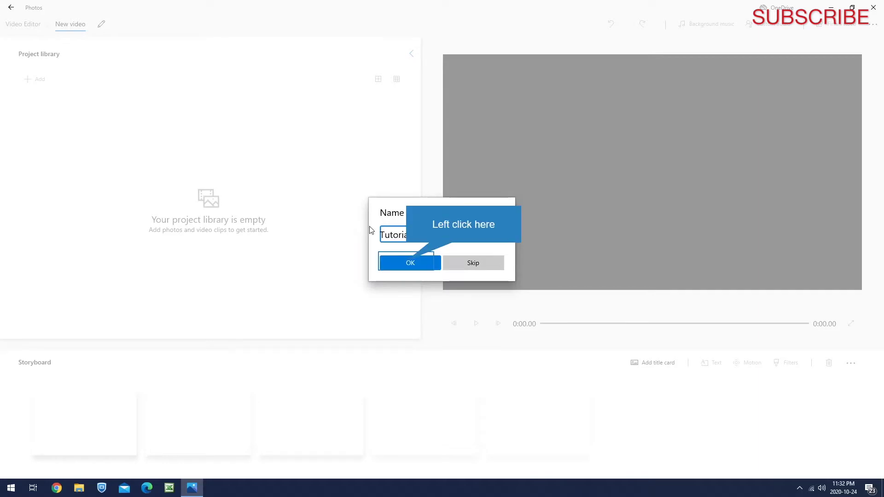
click(407, 265)
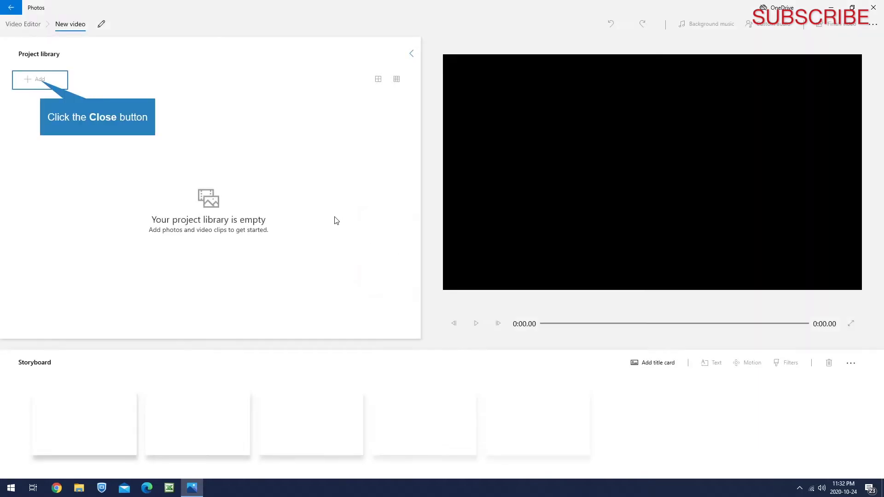
click(41, 81)
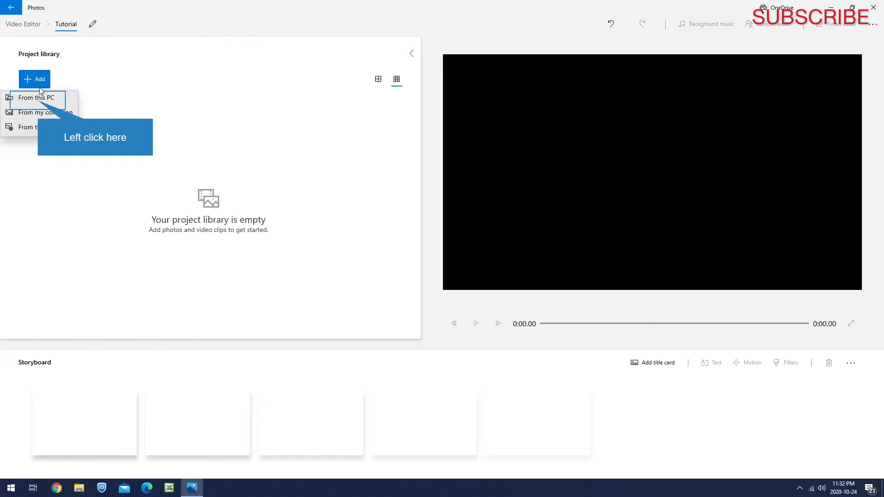
Import all four MVI clips from Lexar (E:) > Falls > To Edit into the project library.
click(39, 96)
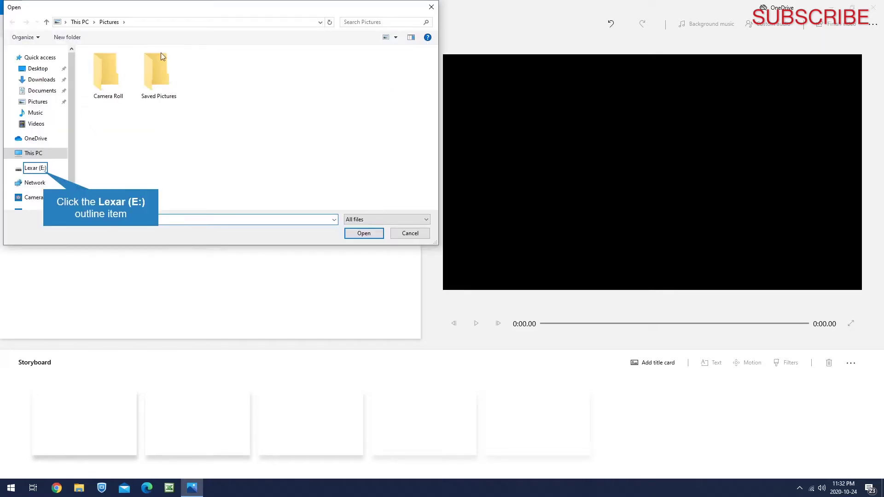
click(35, 168)
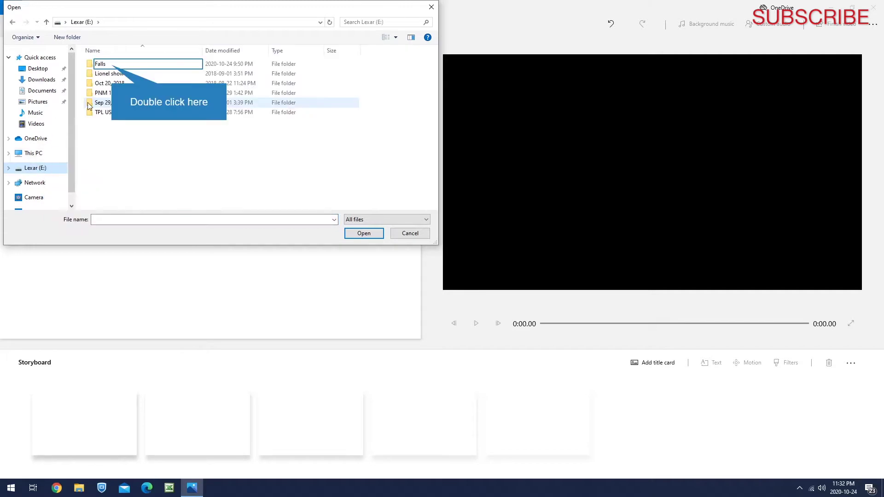
double_click(114, 65)
double_click(103, 64)
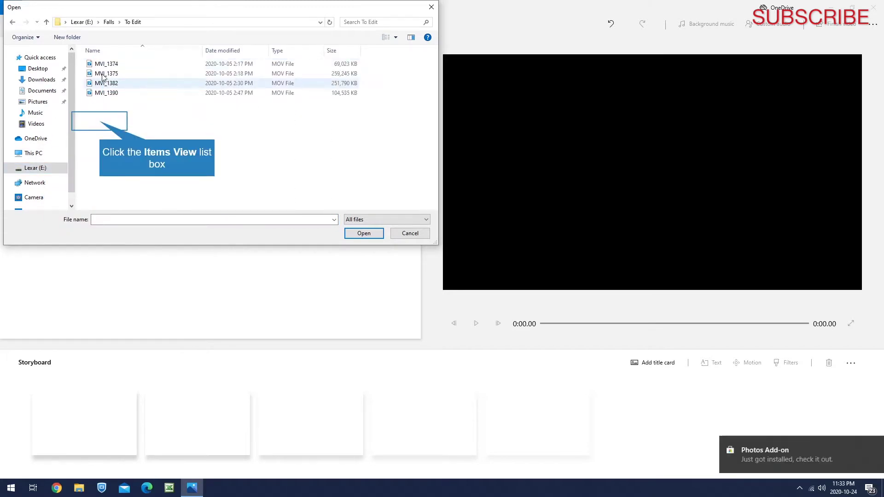
key(ctrl+a)
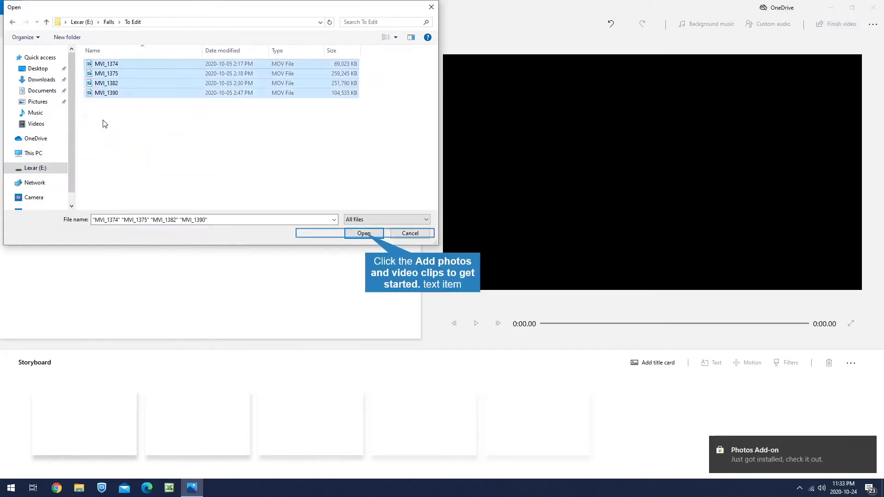
click(365, 235)
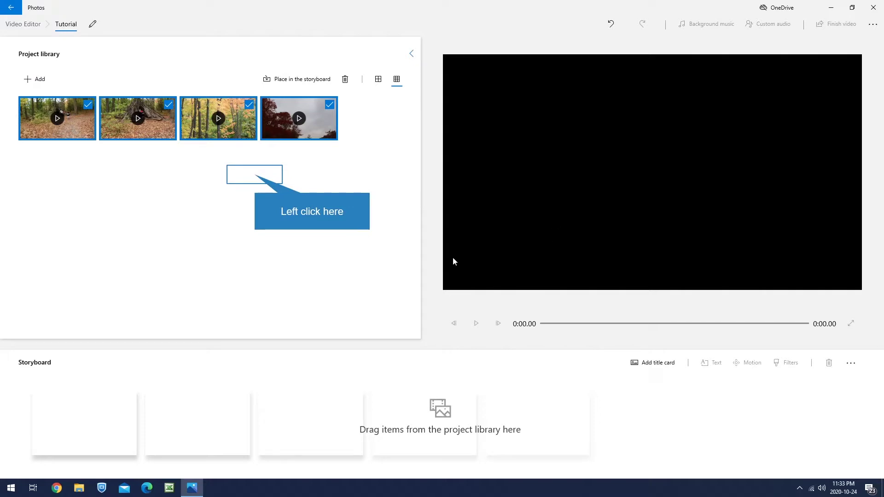
click(254, 174)
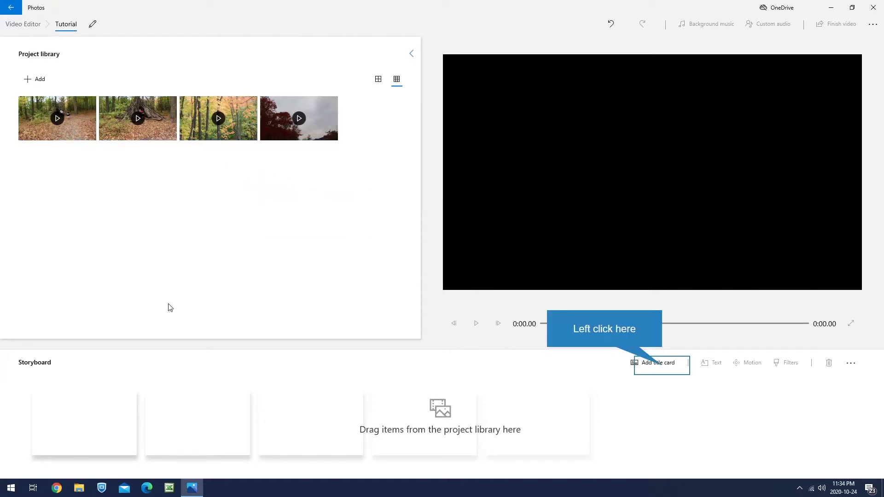
Add a title card at the start of the storyboard and enter 'Fall Season' as its text.
click(663, 366)
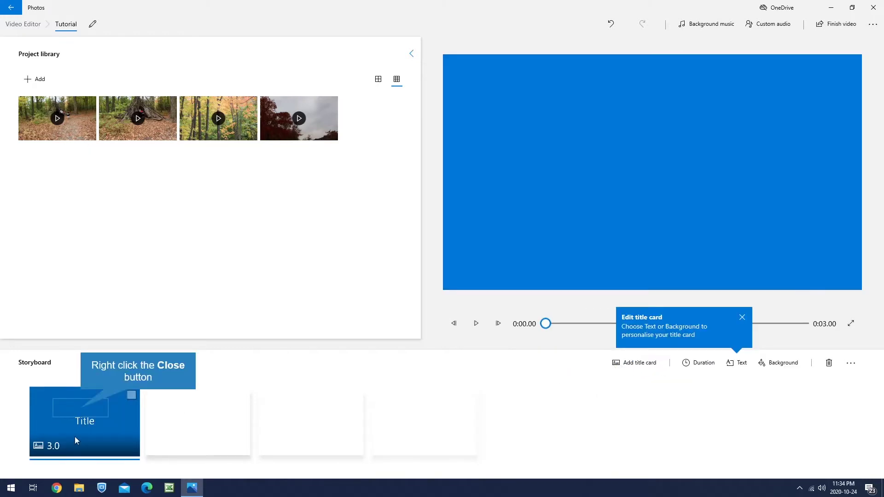
right_click(81, 408)
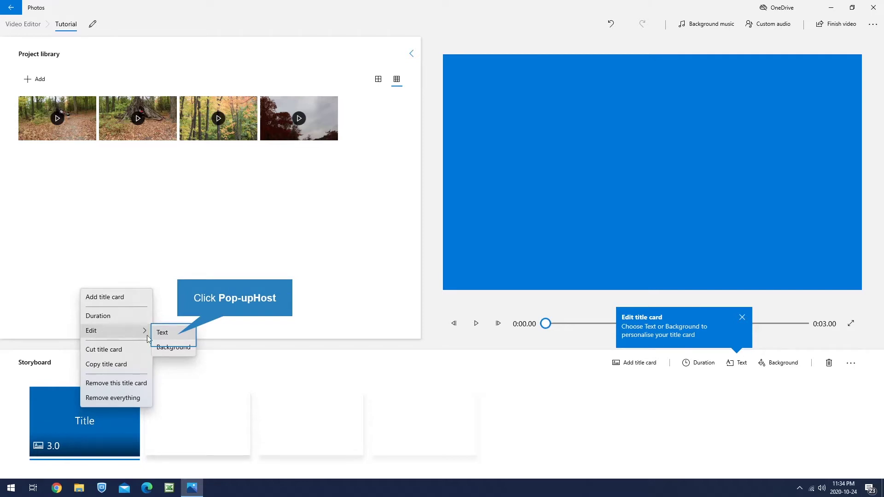
click(179, 337)
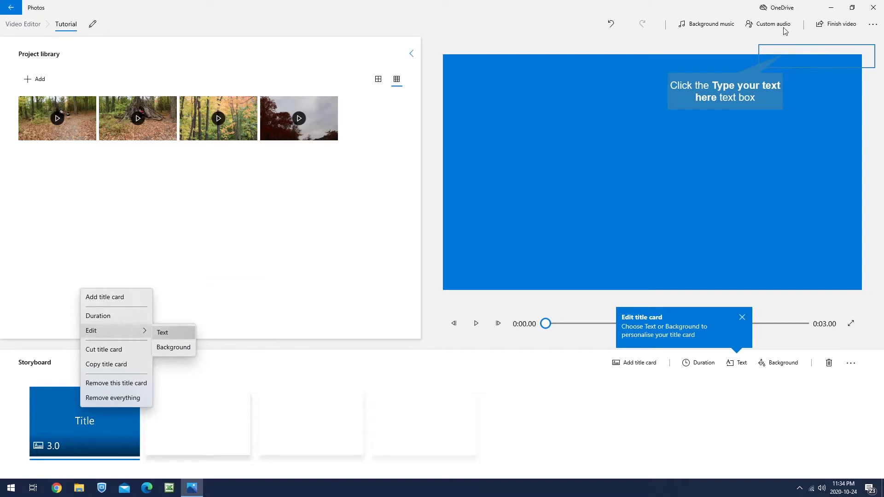
click(784, 55)
text(Fa)
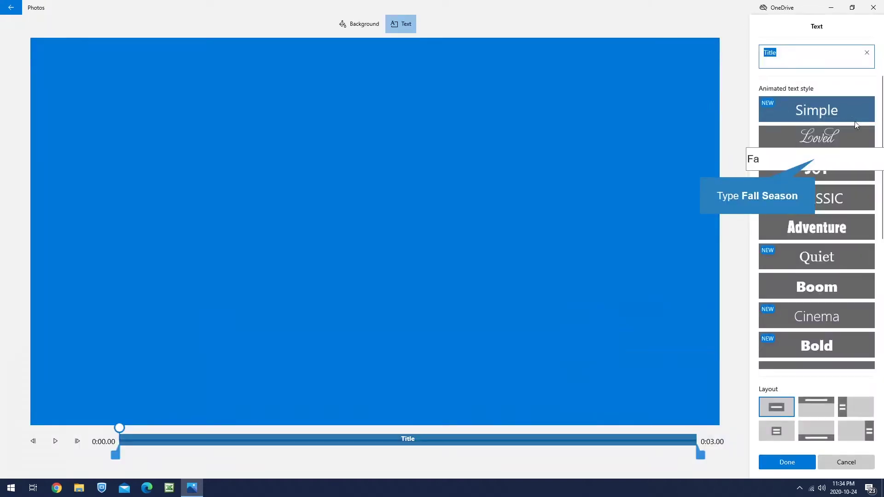
text(ll Season)
Confirm the 'Fall Season' text and give it the Loved animated text style.
key(Return)
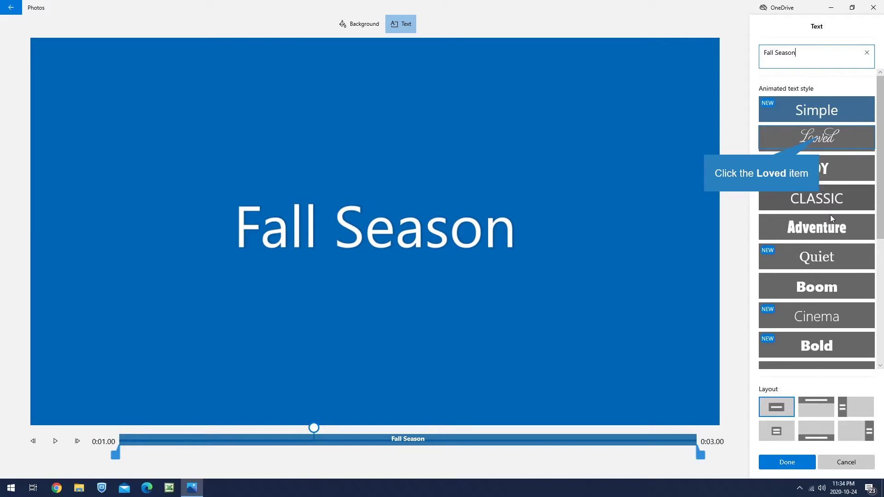
click(819, 139)
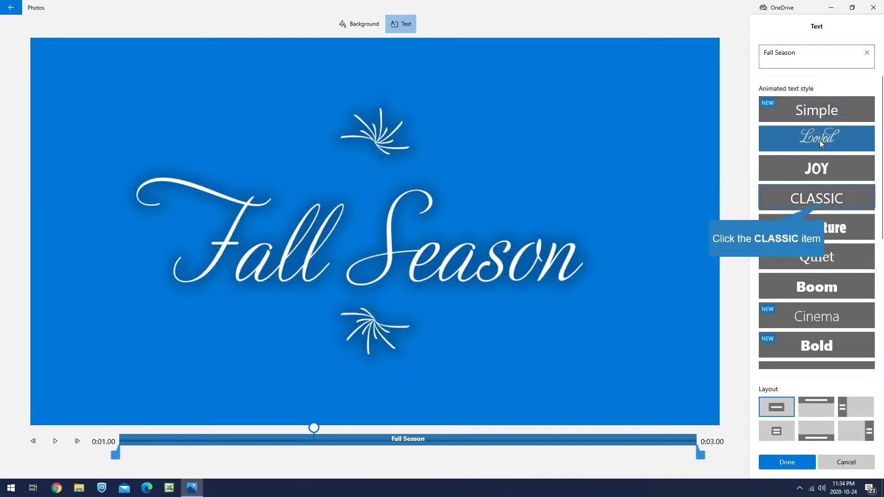
click(826, 198)
click(830, 324)
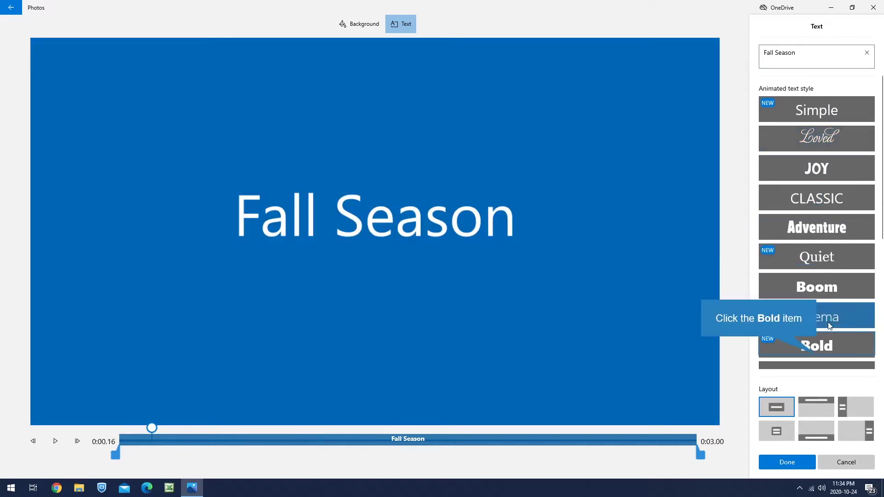
click(819, 347)
click(811, 227)
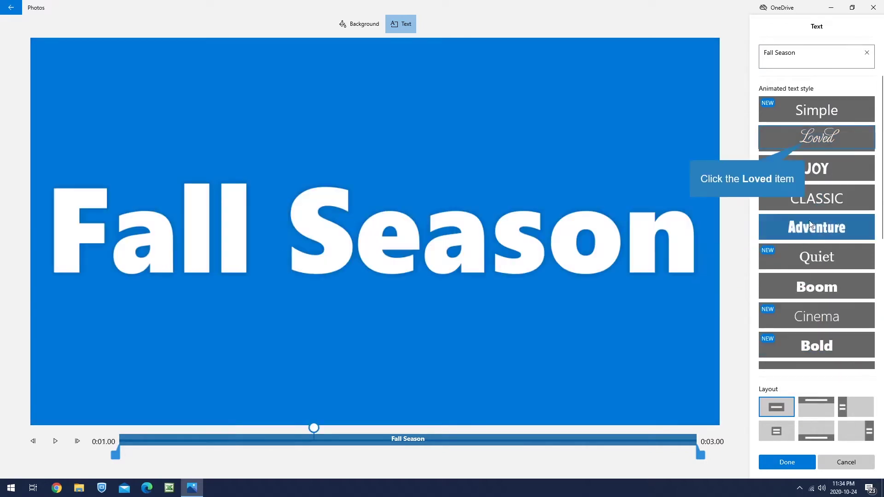
click(804, 142)
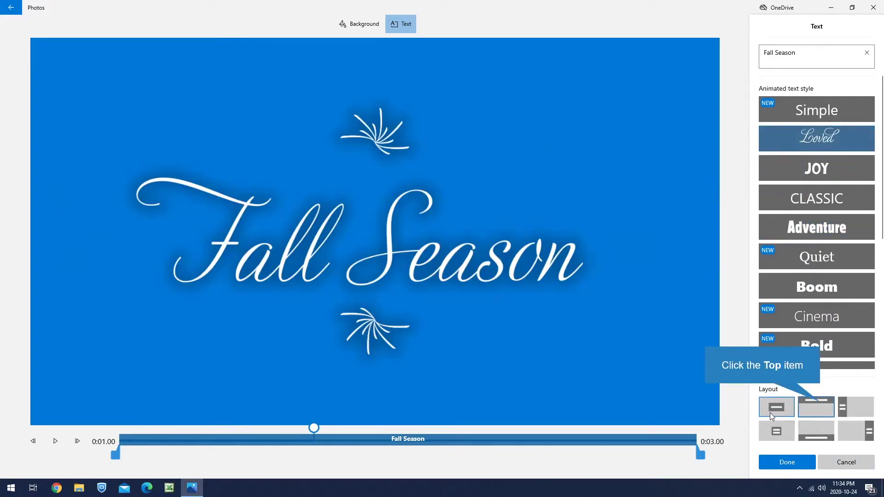
Set the title to the centred, framed Title 1 layout and finish editing.
click(820, 403)
click(851, 406)
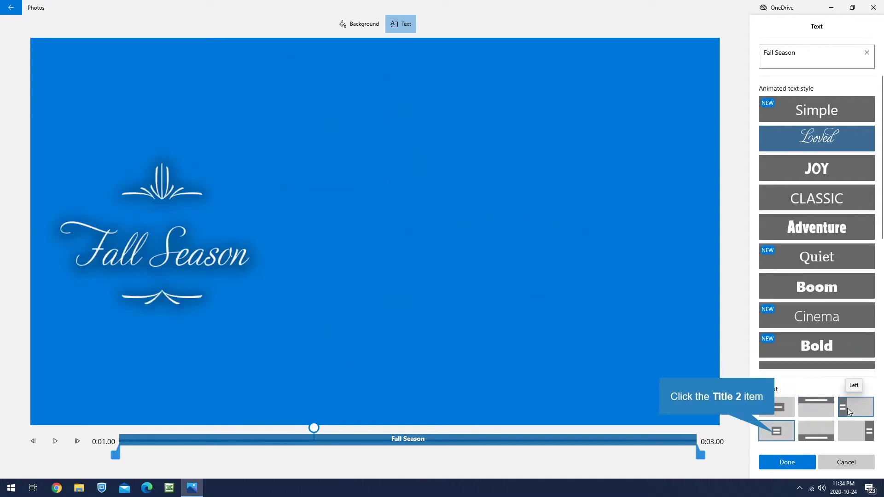
click(777, 432)
click(815, 432)
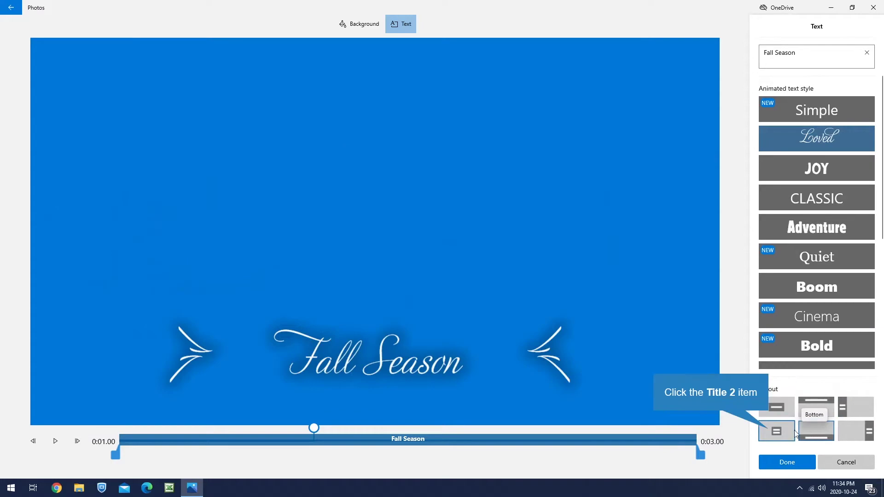
click(769, 429)
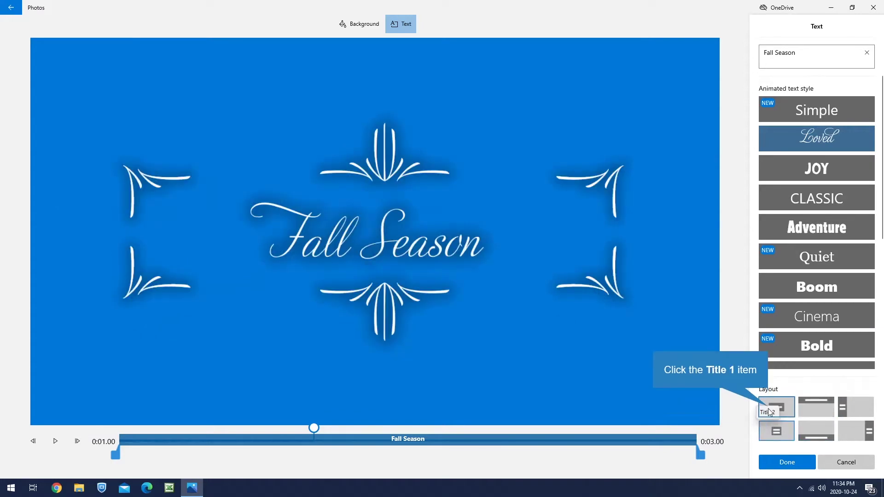
click(769, 407)
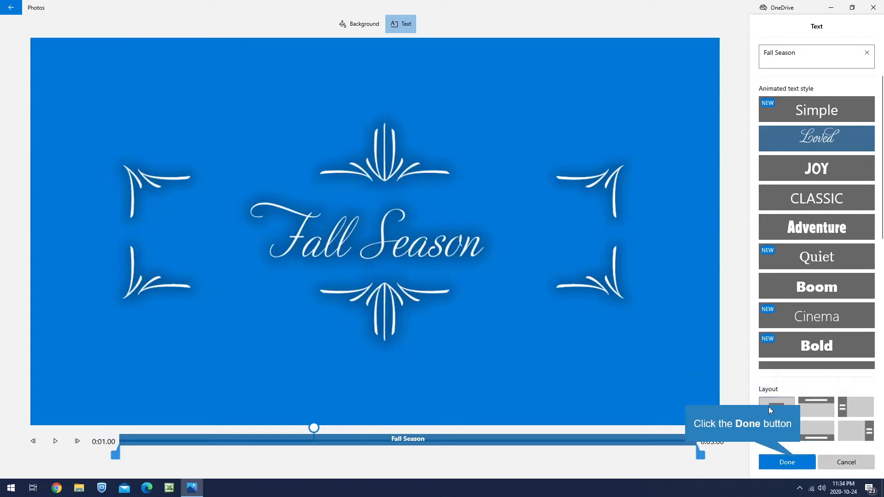
click(802, 463)
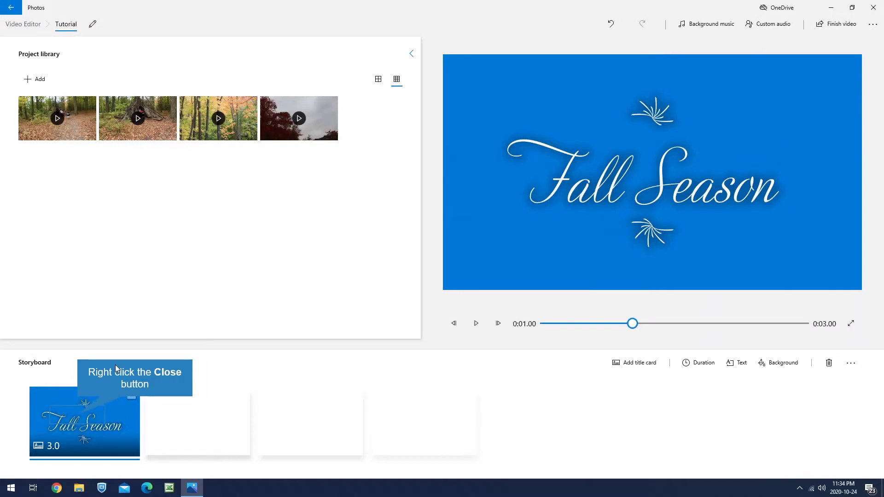
Set the Fall Season card's background colour to Orange bright.
right_click(81, 422)
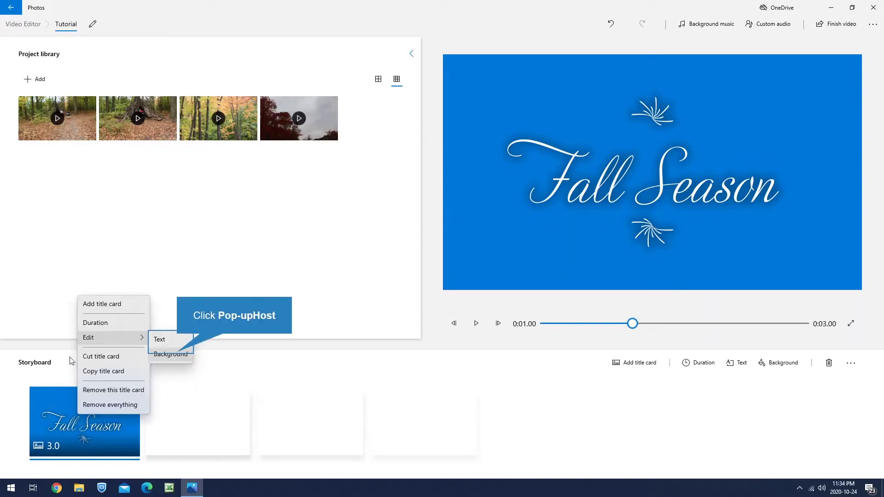
click(181, 348)
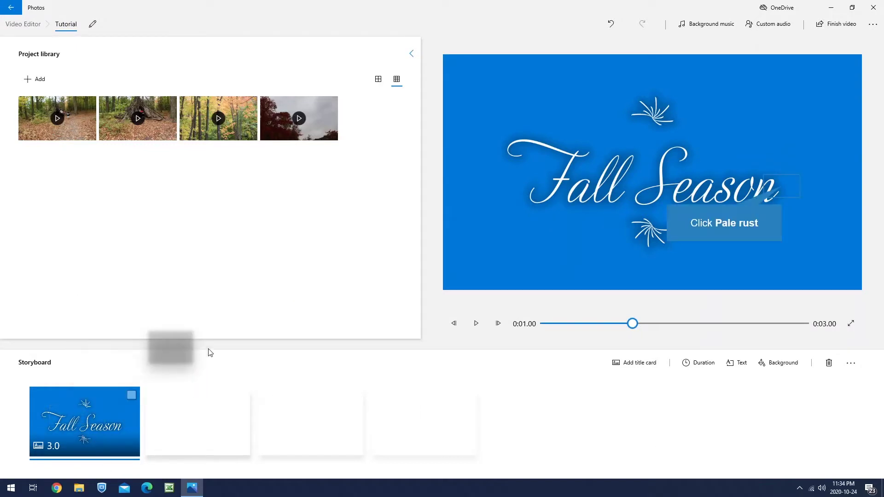
click(783, 188)
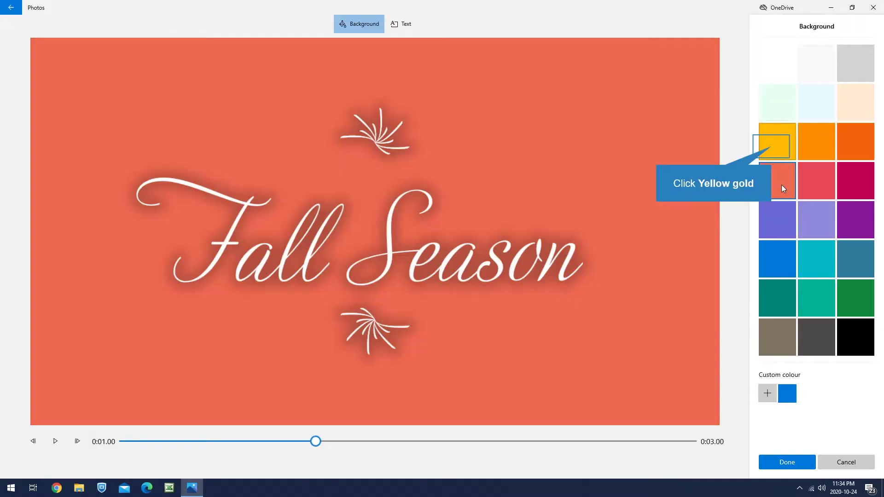
click(772, 146)
click(855, 143)
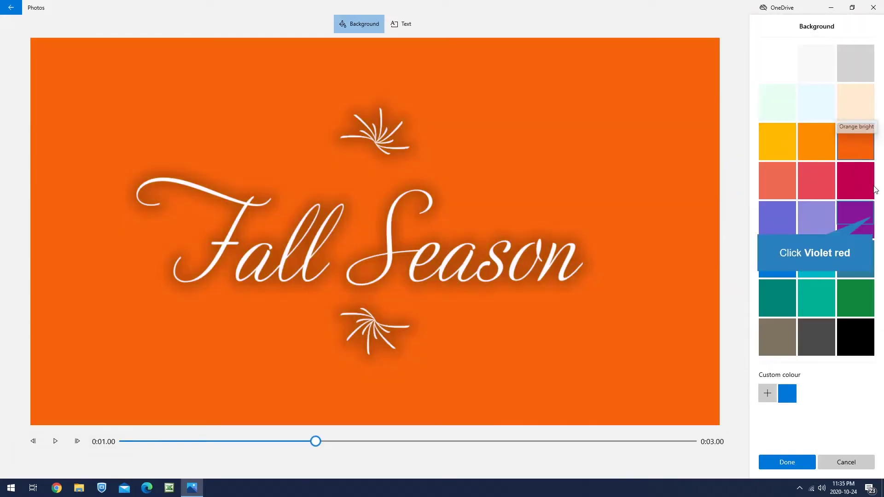
click(866, 220)
click(831, 247)
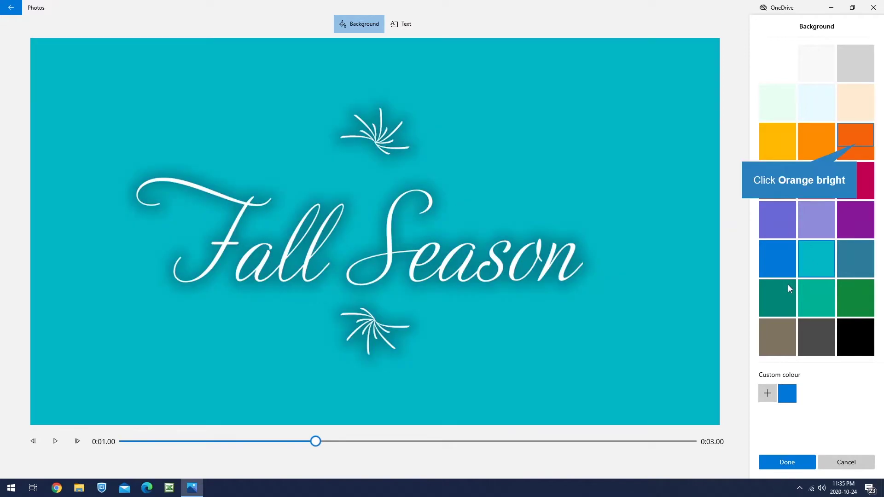
click(858, 149)
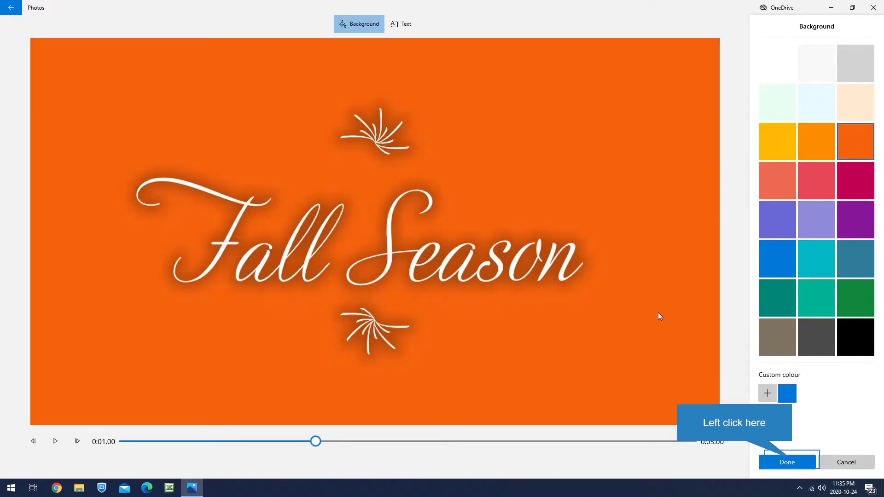
click(791, 464)
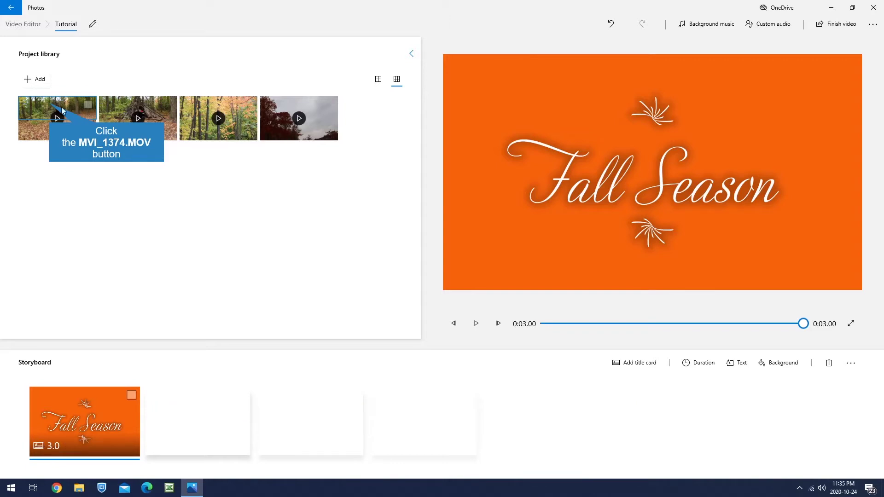
Place MVI_1374.MOV right after the title card and select it in the storyboard.
drag(48, 103, 216, 430)
click(208, 429)
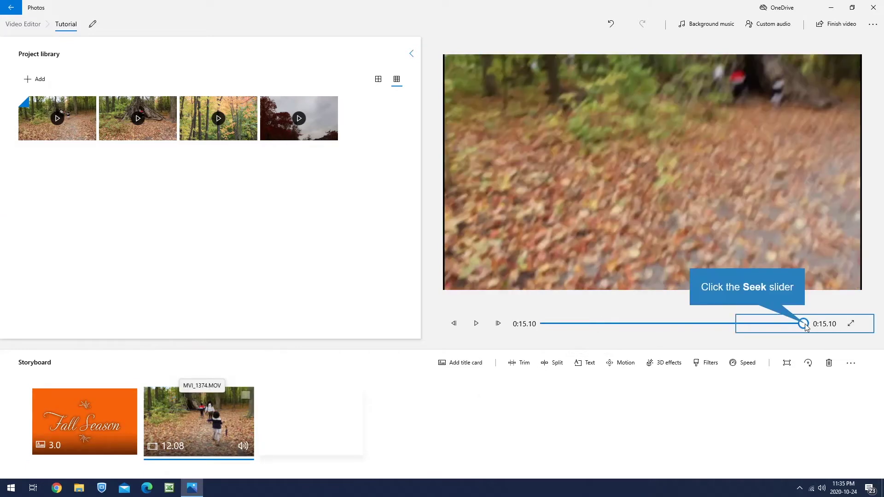
drag(804, 324, 745, 324)
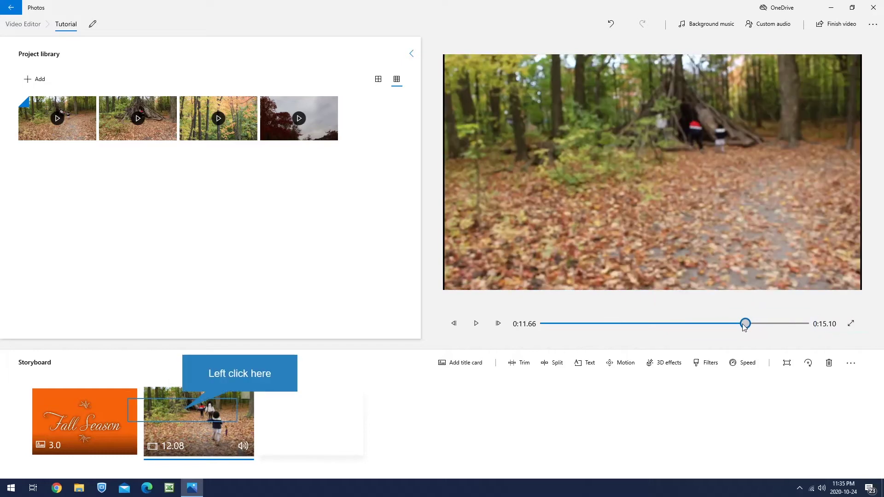
click(187, 409)
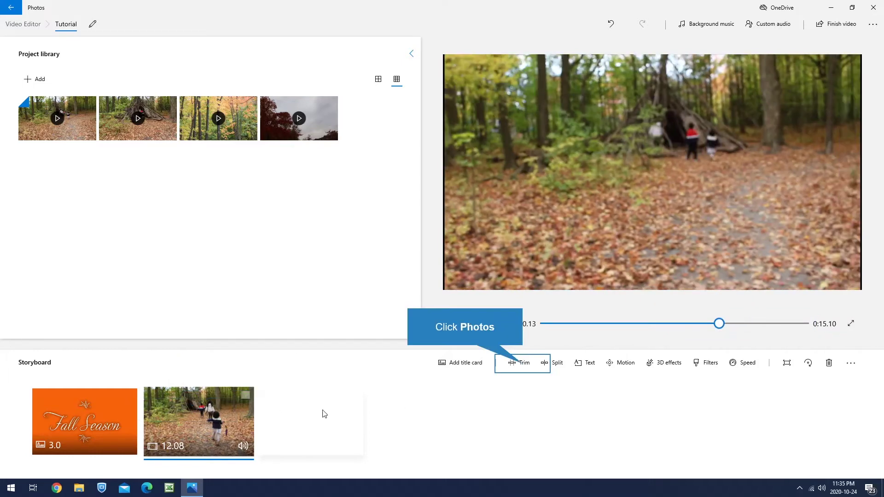
click(521, 367)
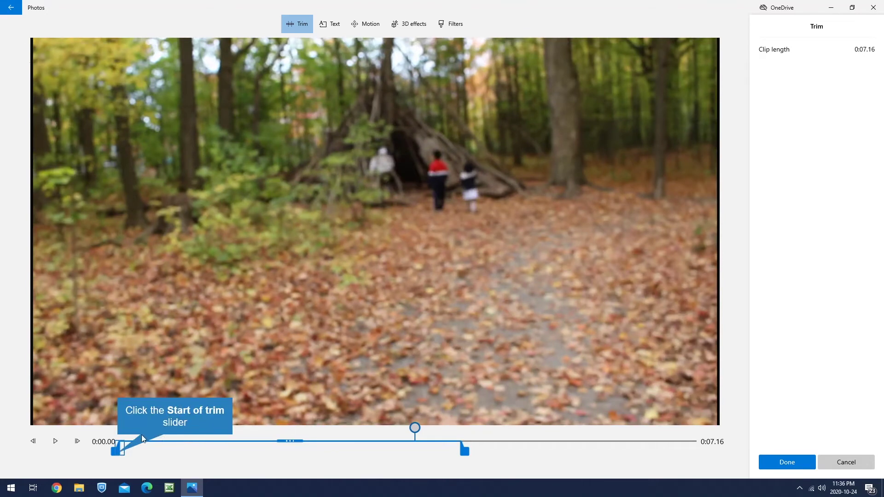
Trim the start of MVI_1374.MOV so the clip lasts 7.17 seconds.
drag(117, 449, 202, 449)
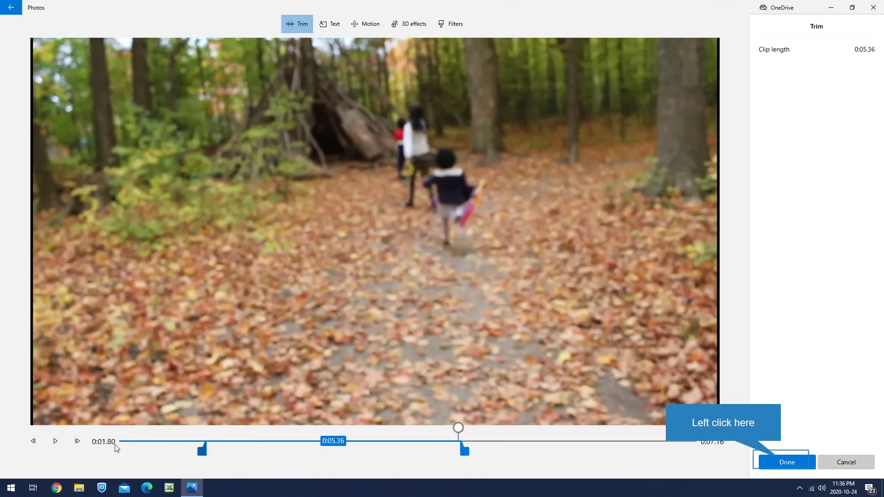
click(782, 461)
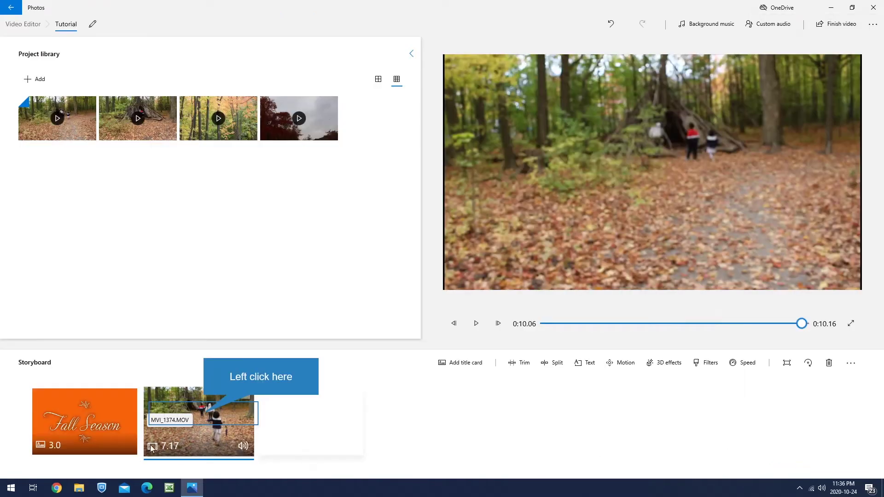
click(193, 448)
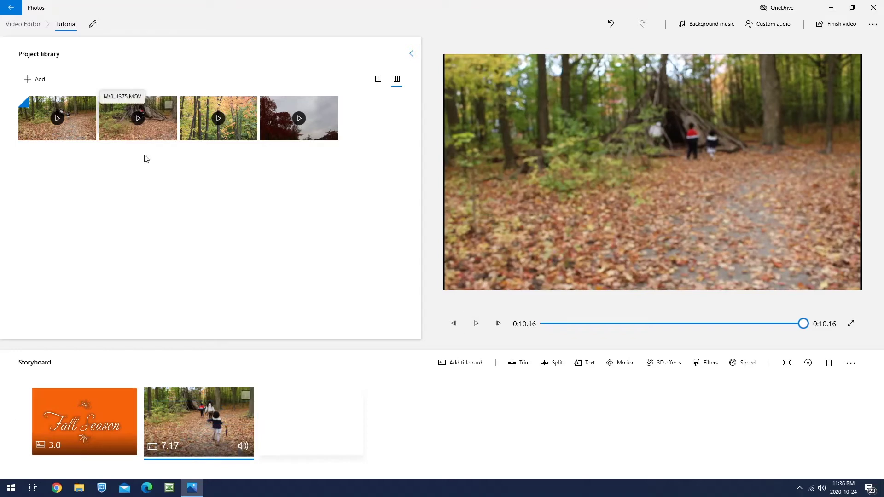
Add MVI_1375.MOV after the trail clip and split it at 0:14 into 9.57 and 36.8 parts.
drag(146, 159, 331, 437)
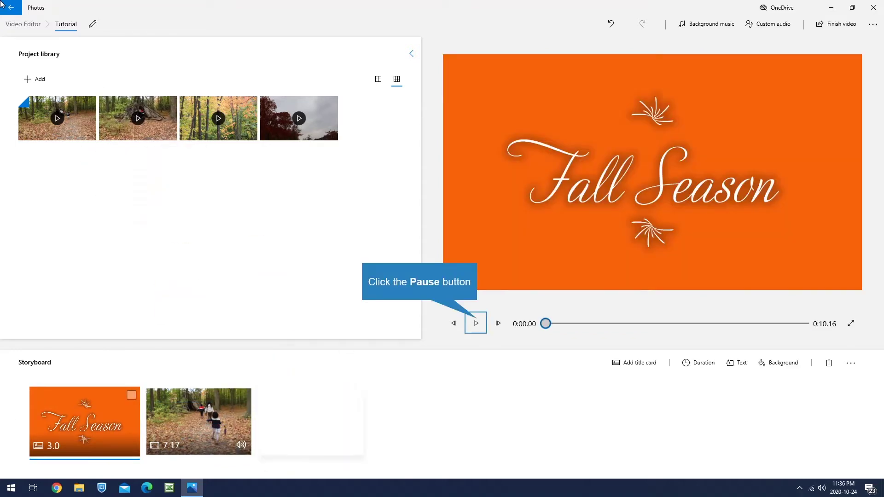
click(477, 322)
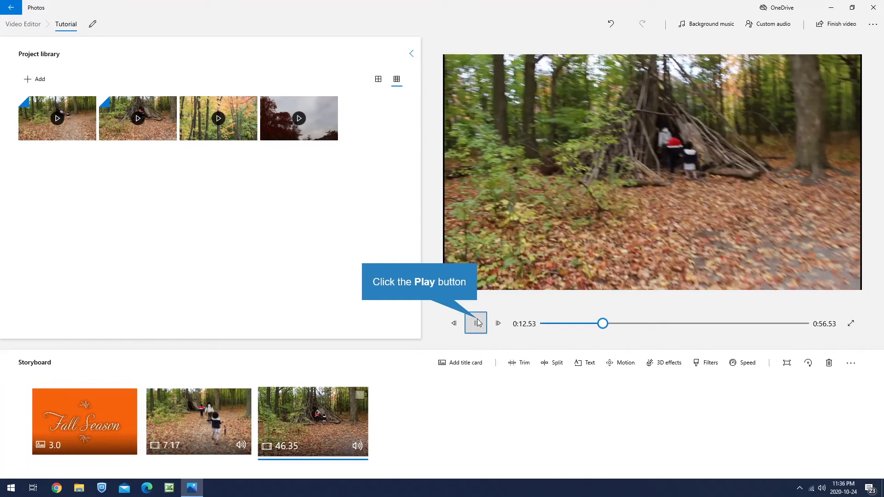
click(476, 322)
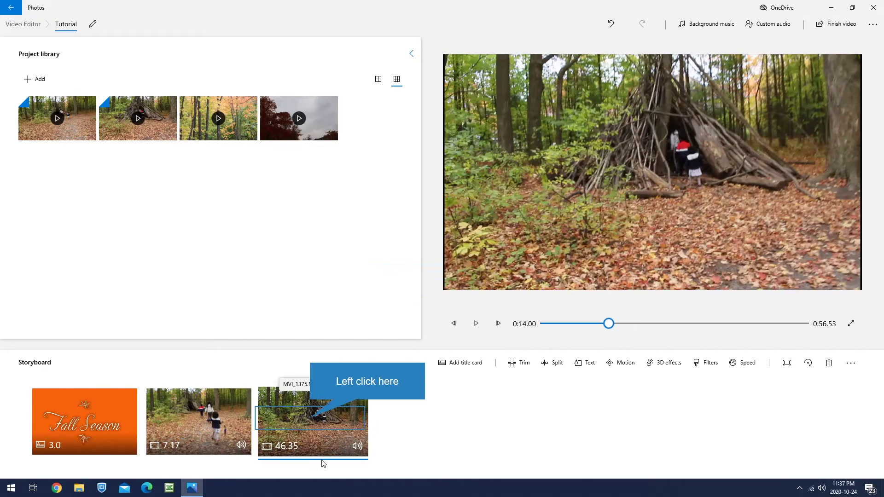
click(321, 424)
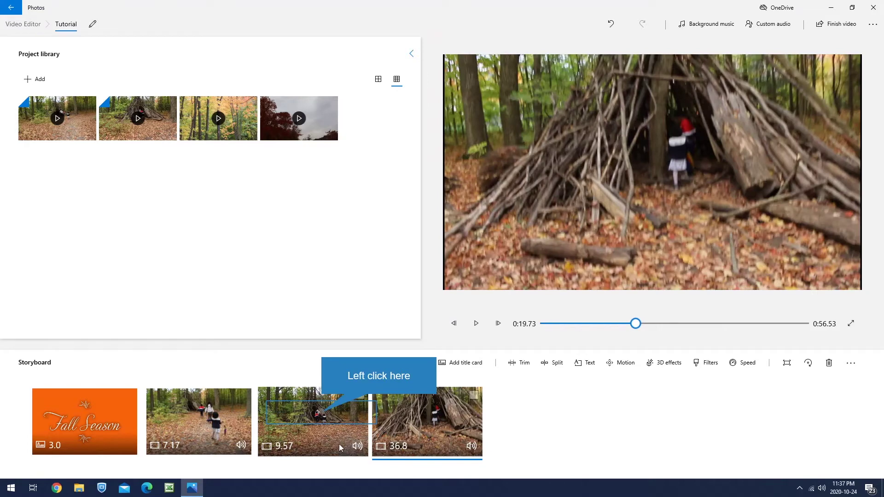
click(358, 407)
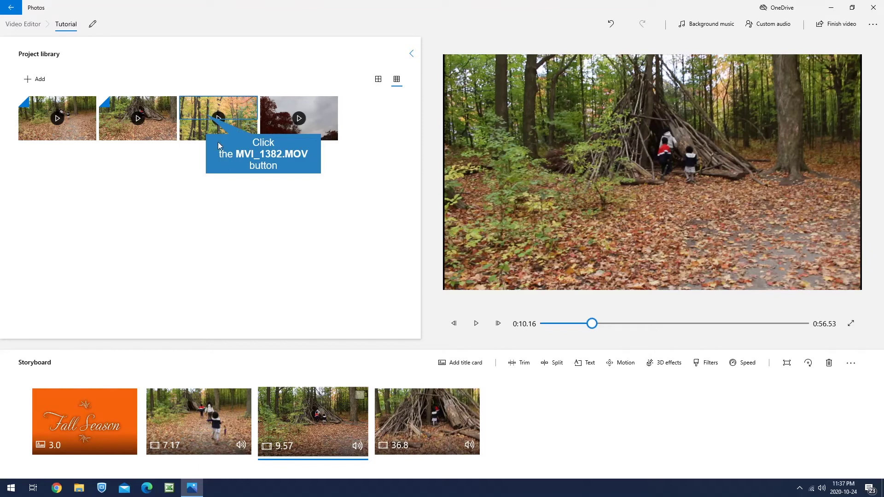
Add the 45.45 MVI_1382.MOV forest clip, then MVI_1390.MOV red-trees clip at the storyboard's end.
drag(210, 127, 452, 429)
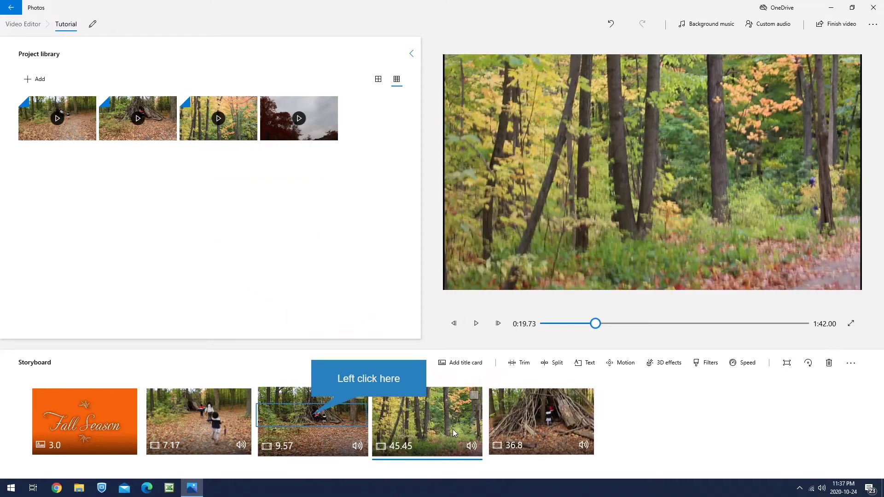
click(483, 323)
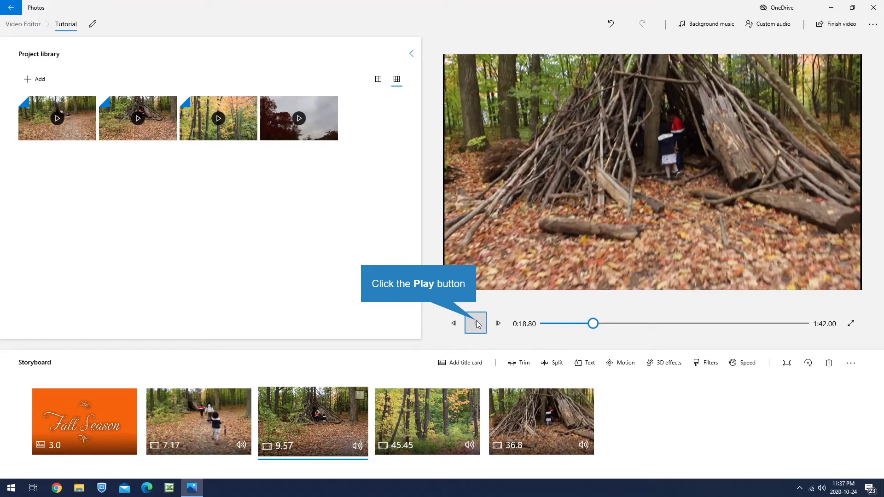
click(477, 324)
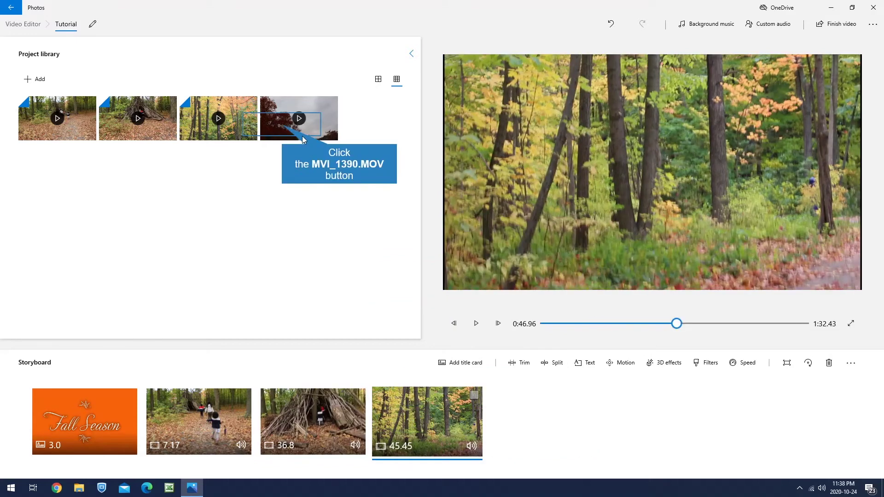
drag(282, 124, 554, 434)
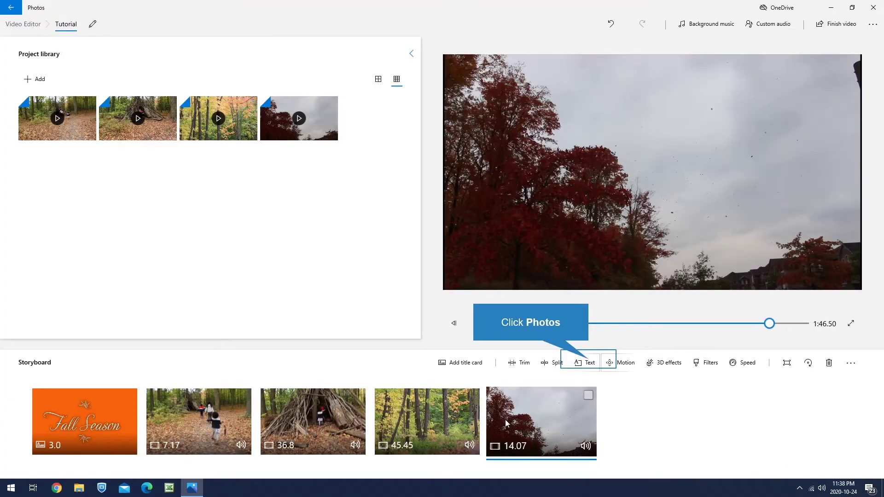
click(592, 362)
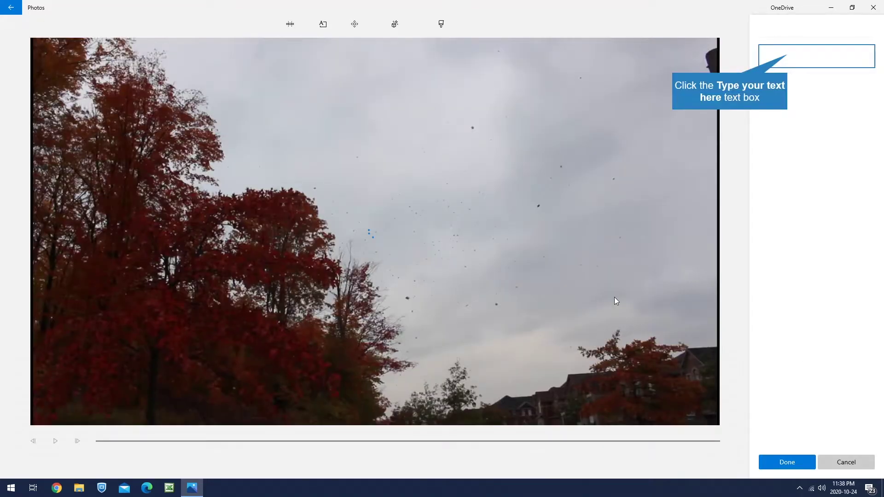
Caption the red-trees clip 'Leaves Fall' in the Loved style, using the left-side layout.
click(789, 54)
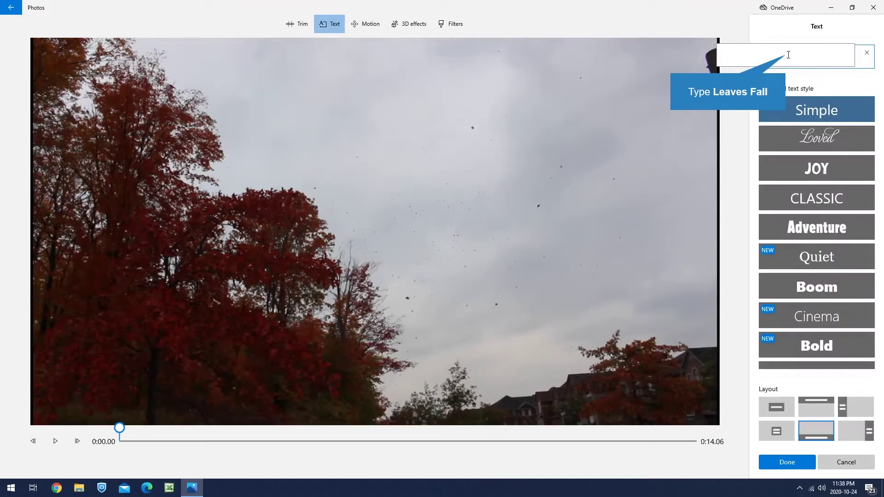
text(Leaves Fall)
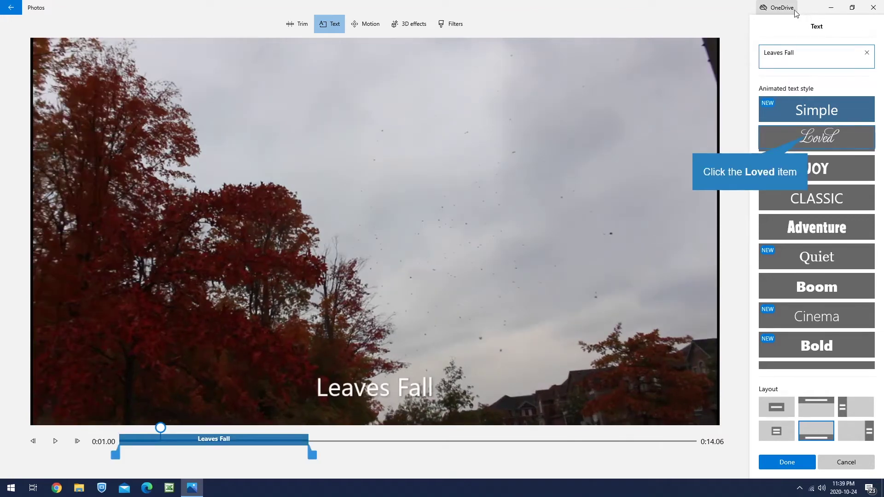
click(809, 138)
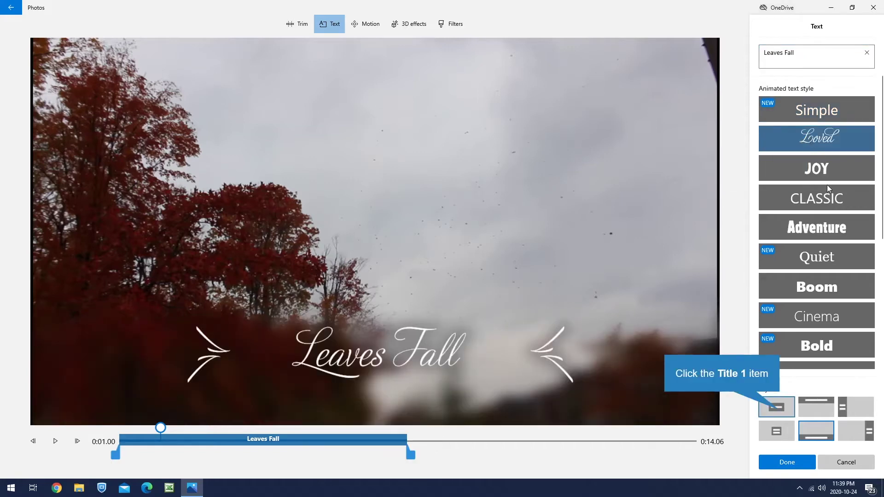
click(781, 414)
click(850, 405)
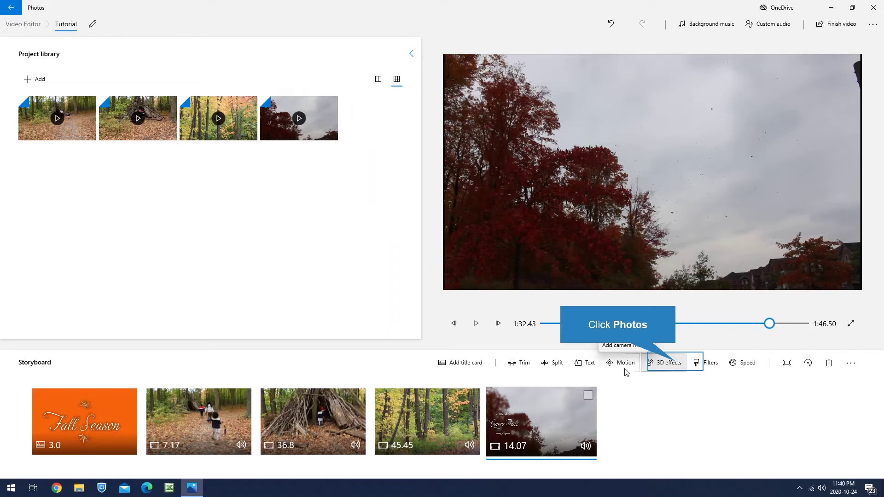
Add the Autumn leaves 3D effect to the red-trees clip with its volume lowered to 45.
click(668, 363)
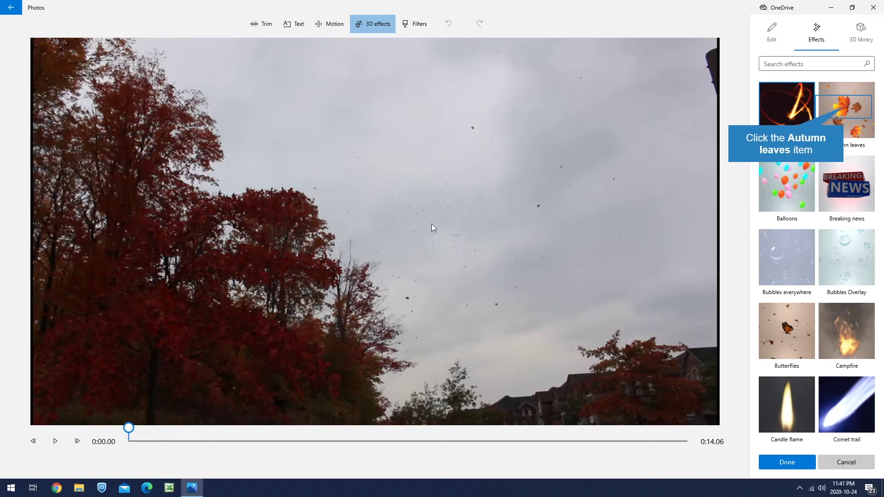
click(836, 108)
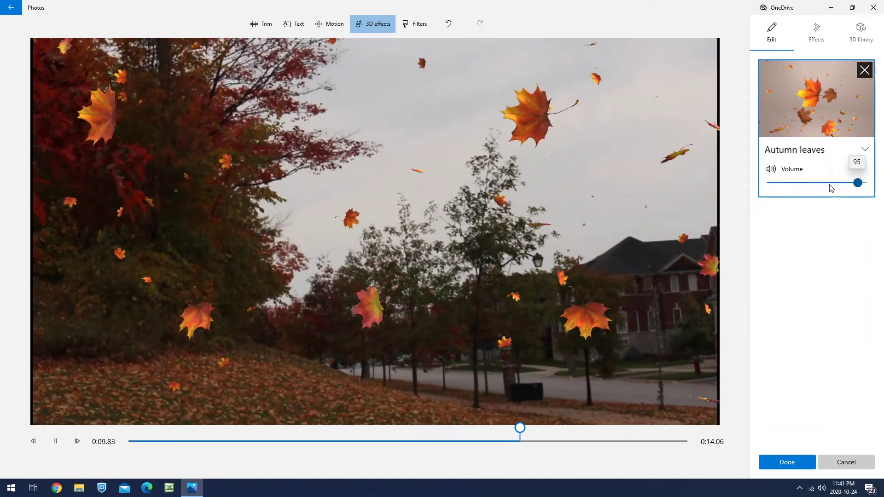
drag(854, 183, 816, 189)
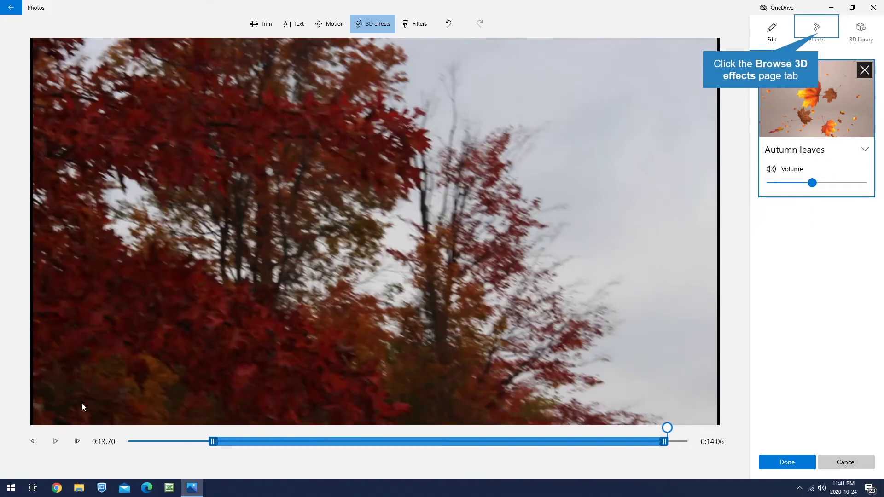
Add Atomic motion, rotate and enlarge it on the clip, preview, and keep the effect.
click(817, 32)
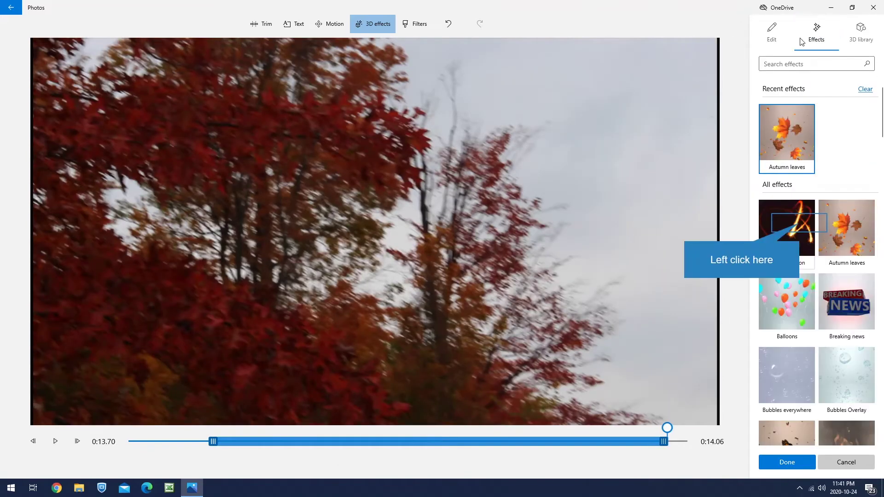
click(802, 224)
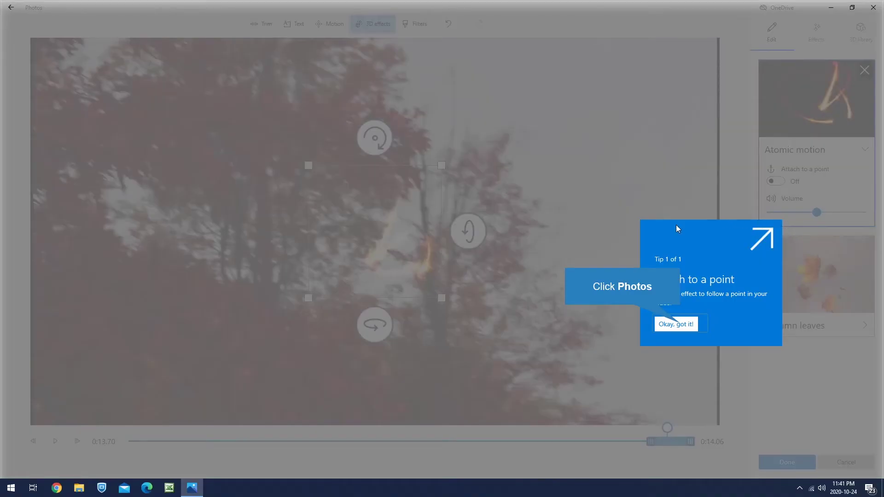
click(680, 324)
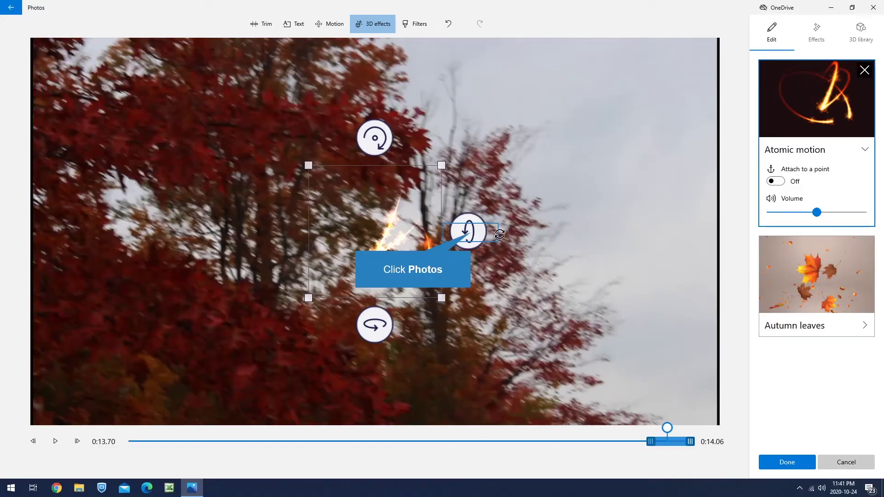
drag(486, 233, 486, 319)
drag(308, 157, 211, 123)
click(55, 441)
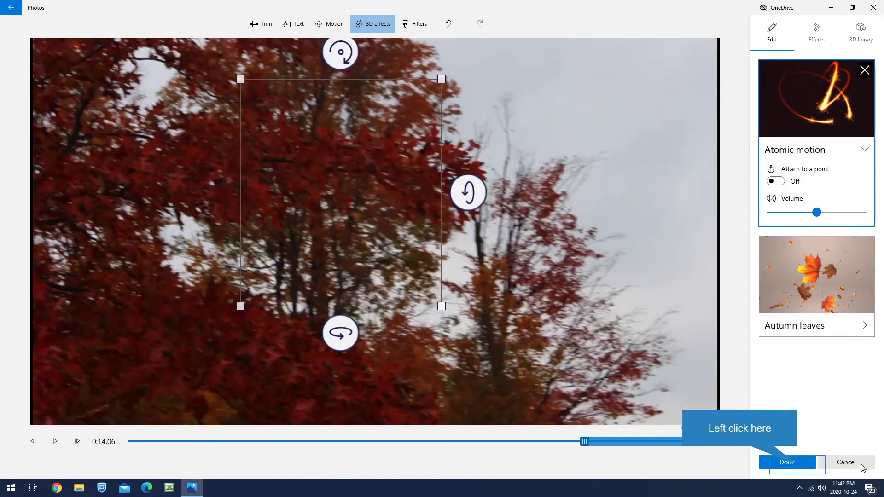
click(798, 467)
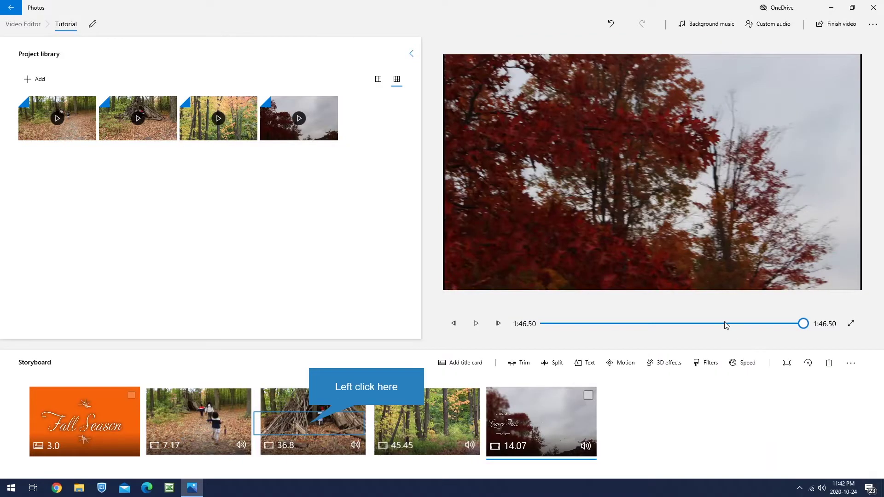
Open the filter choices for the clip, with the preview moved to about 0:02.
click(308, 424)
click(707, 363)
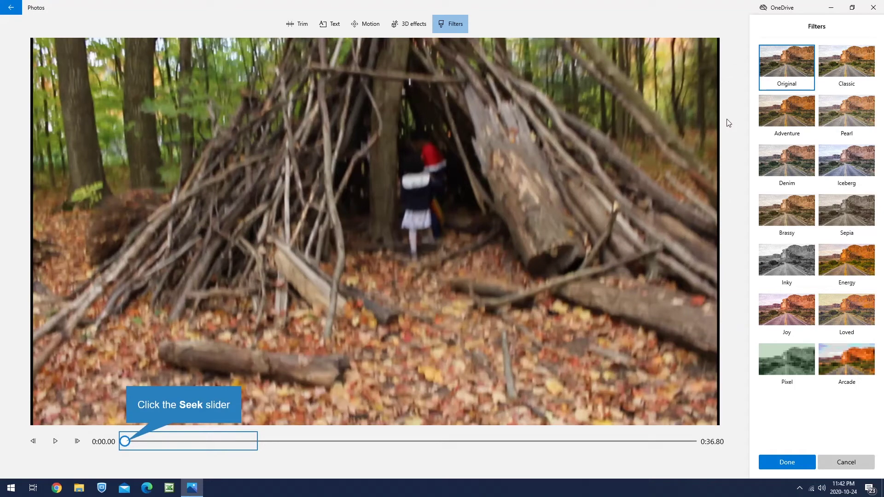
click(161, 441)
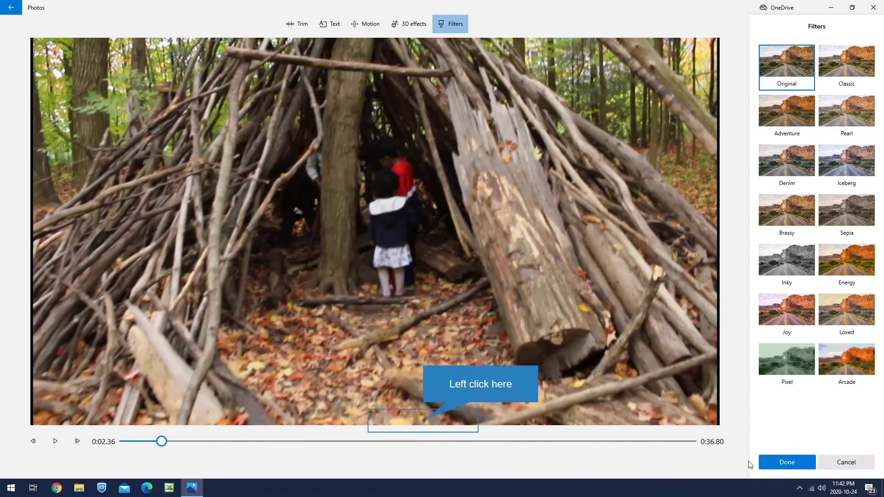
click(424, 426)
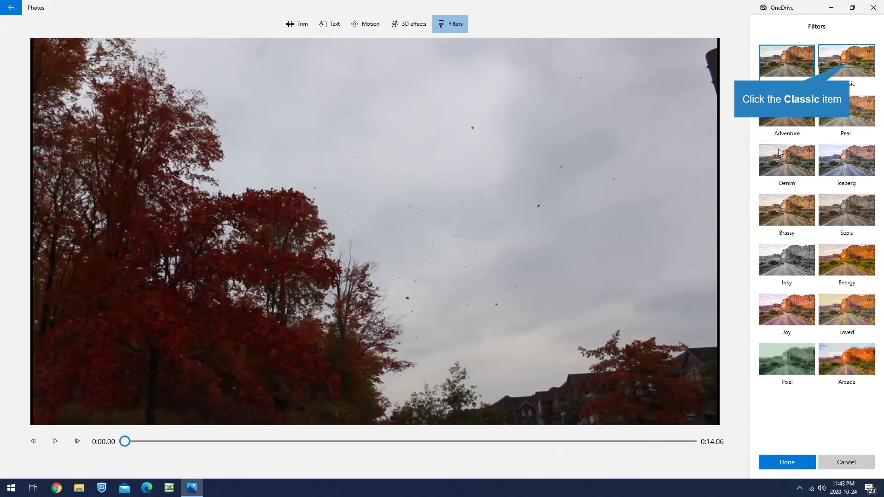
Try the Classic, Adventure, Pearl, Denim, Iceberg, Brassy, Sepia, Energy, Loved, Joy and Arcade filters.
click(845, 65)
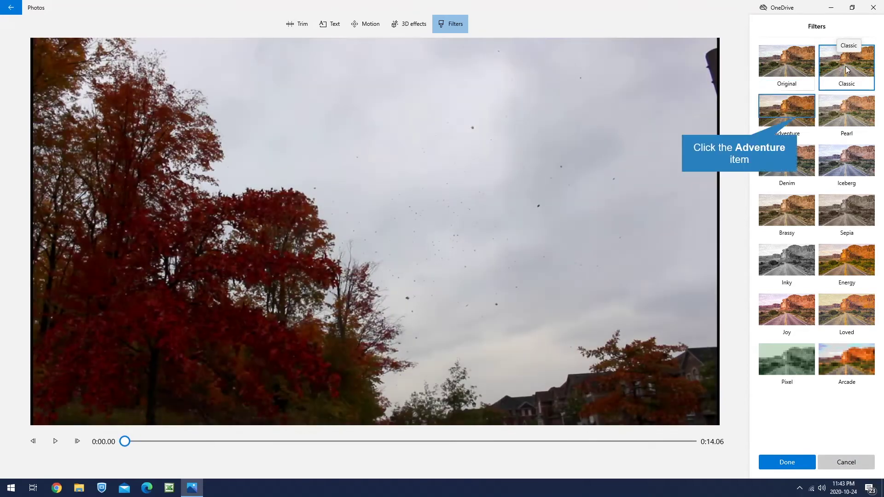
click(809, 103)
click(843, 120)
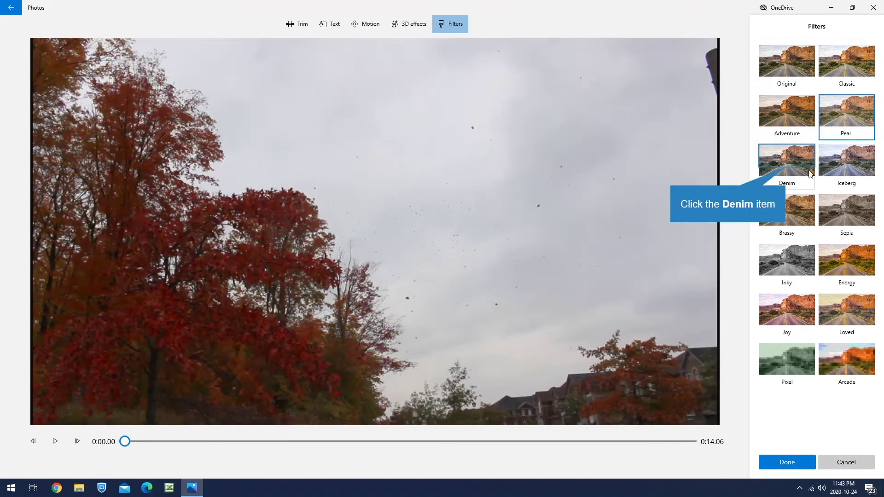
click(787, 169)
click(855, 166)
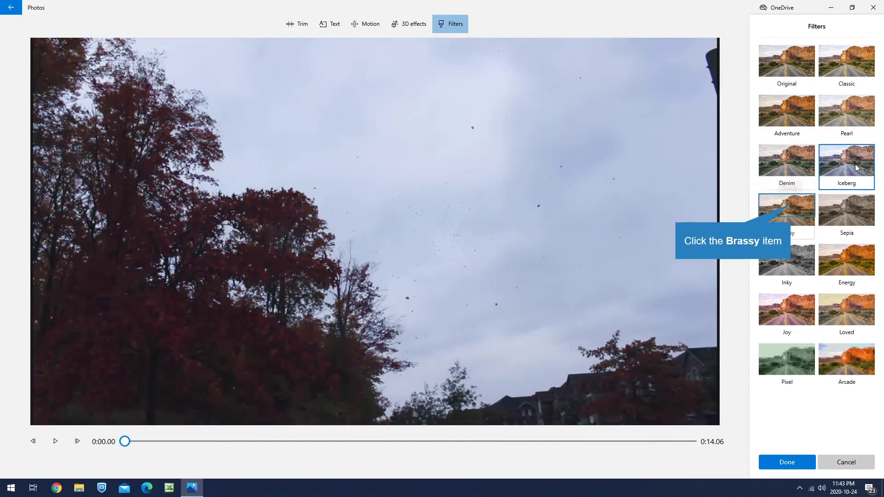
click(794, 204)
click(844, 210)
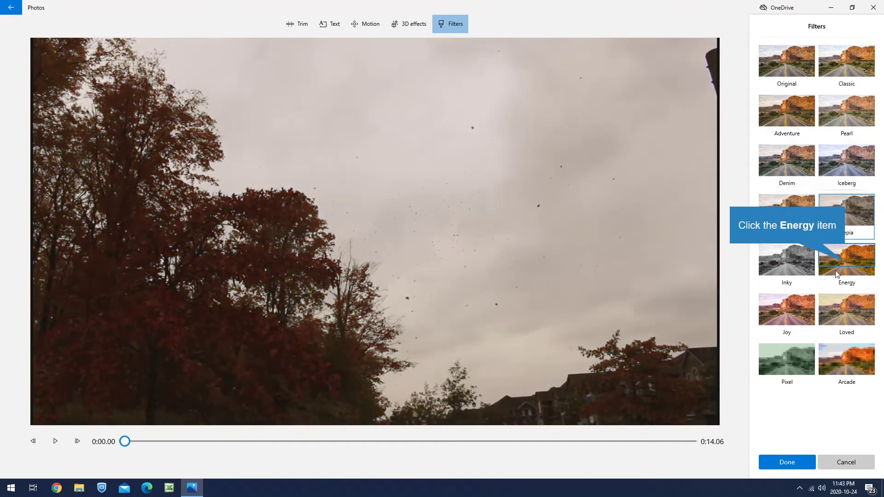
click(844, 263)
click(834, 332)
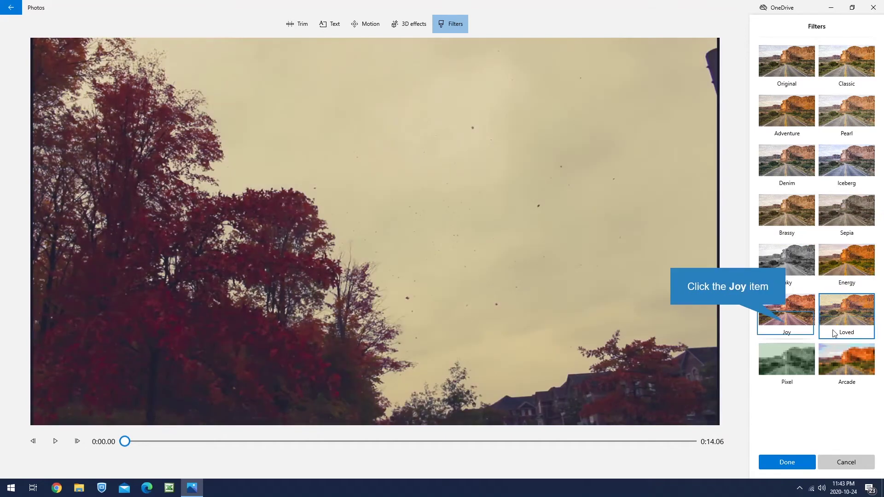
click(786, 325)
click(835, 360)
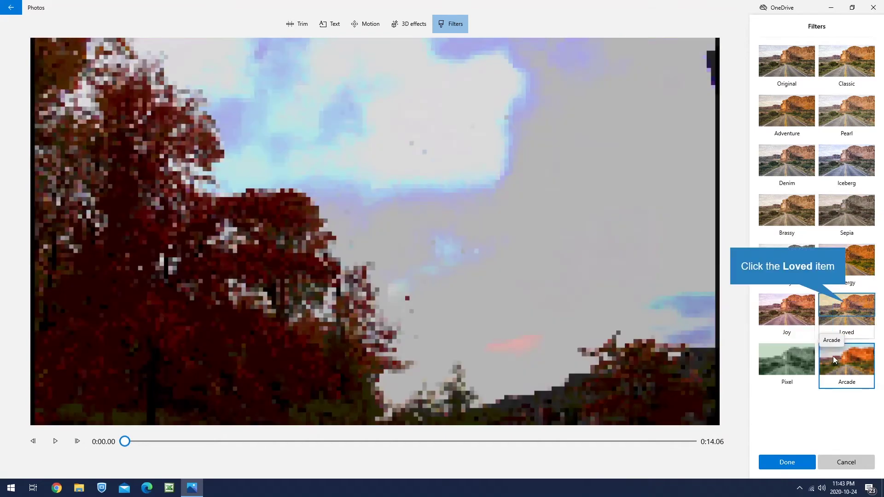
Settle on the Loved filter, preview it, and confirm it for the clip.
click(846, 308)
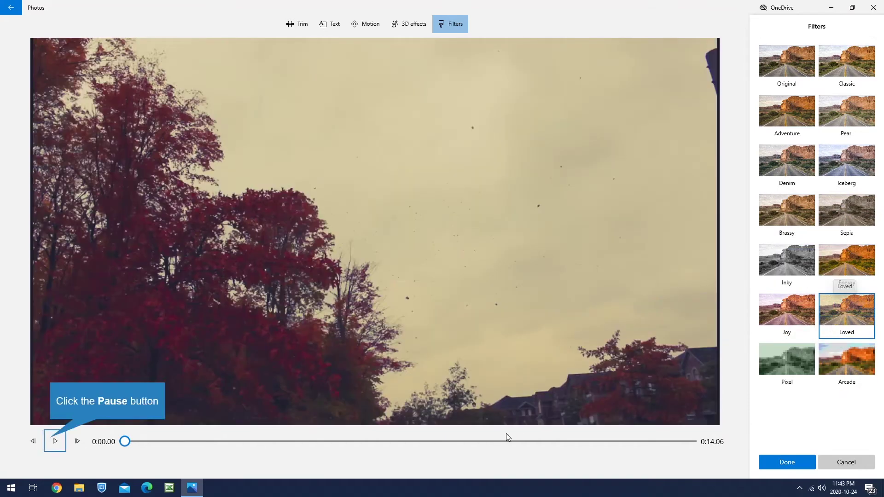
click(54, 441)
click(54, 441)
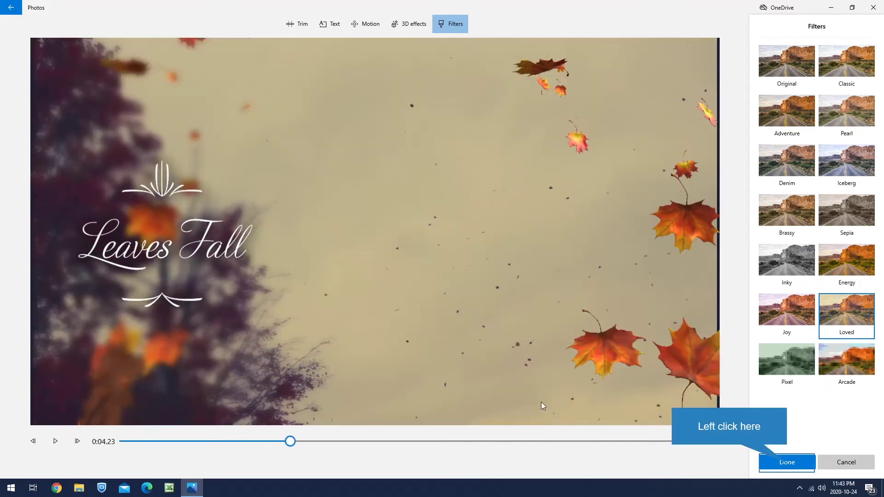
click(786, 463)
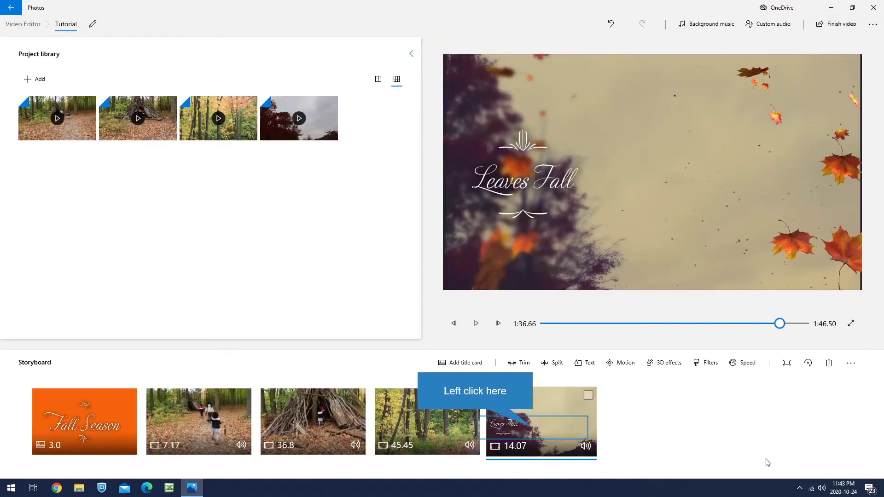
Speed up the stick-fort clip from 36.8 to 18.4 seconds and preview it.
click(536, 430)
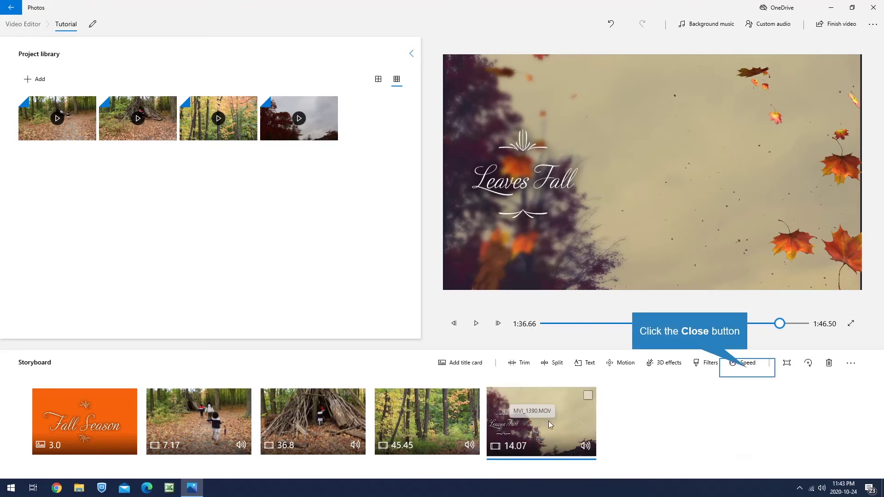
click(748, 368)
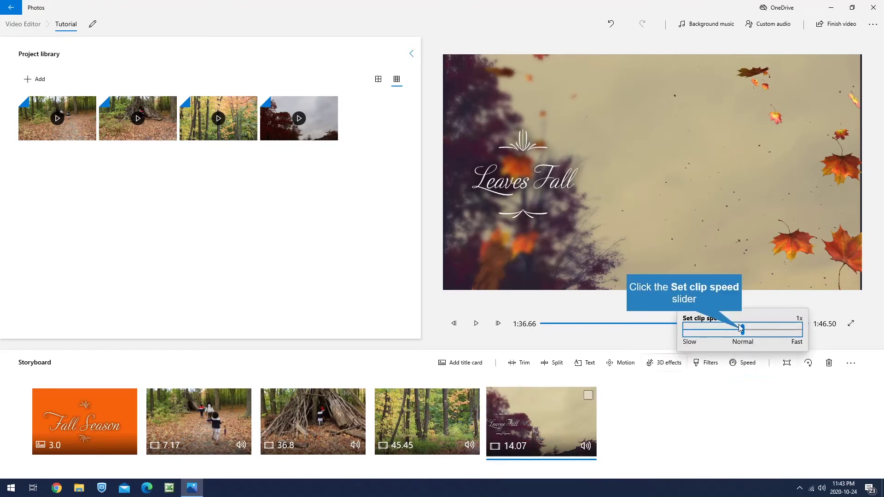
drag(743, 330, 711, 337)
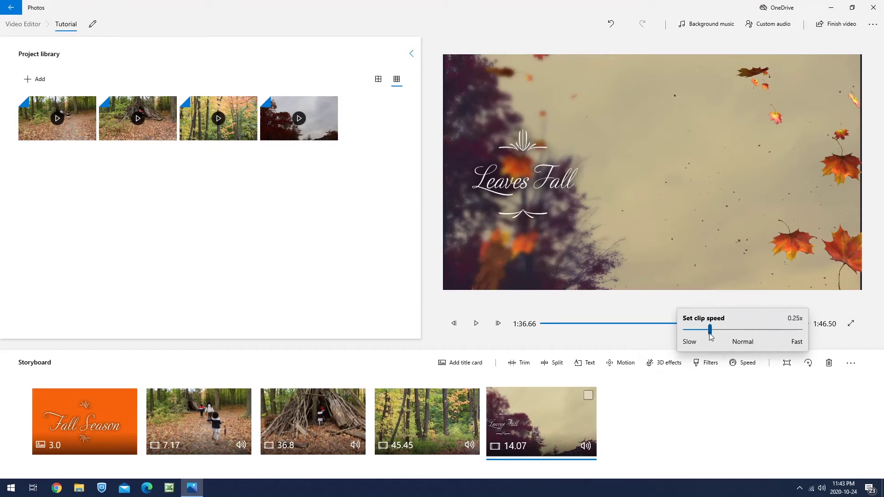
click(476, 324)
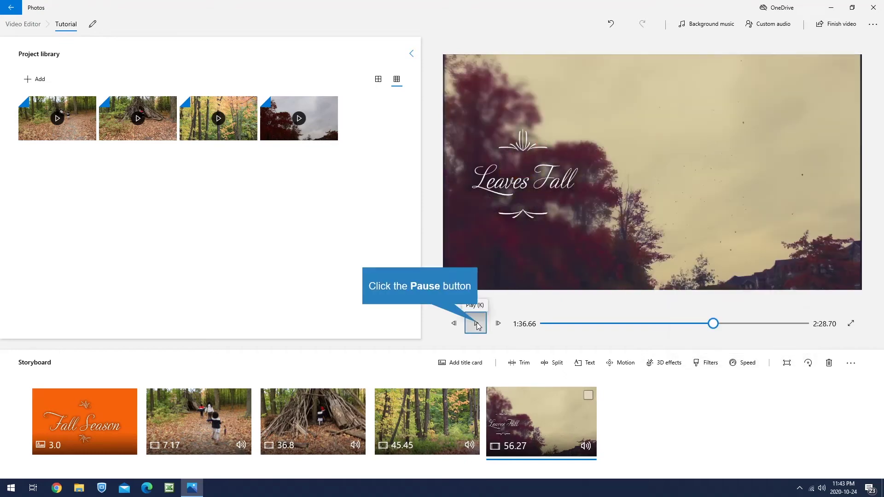
click(477, 323)
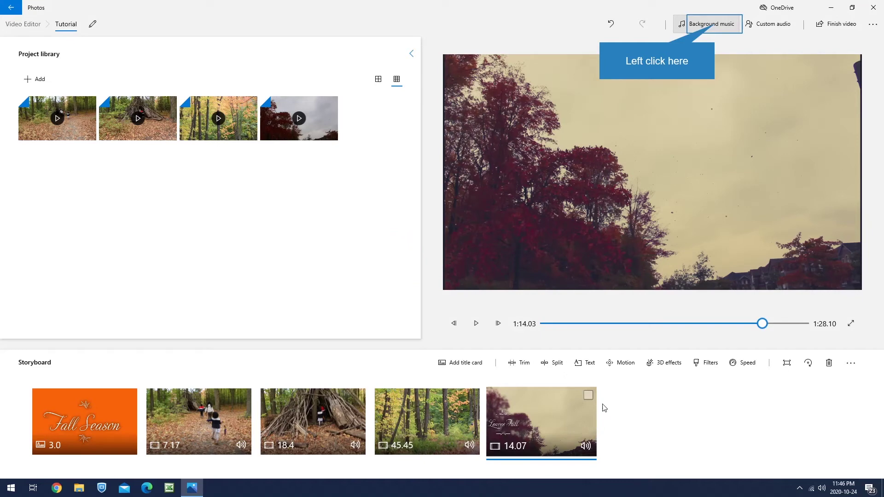
Choose Amplified as the background music at volume 36 and confirm.
click(716, 27)
click(362, 172)
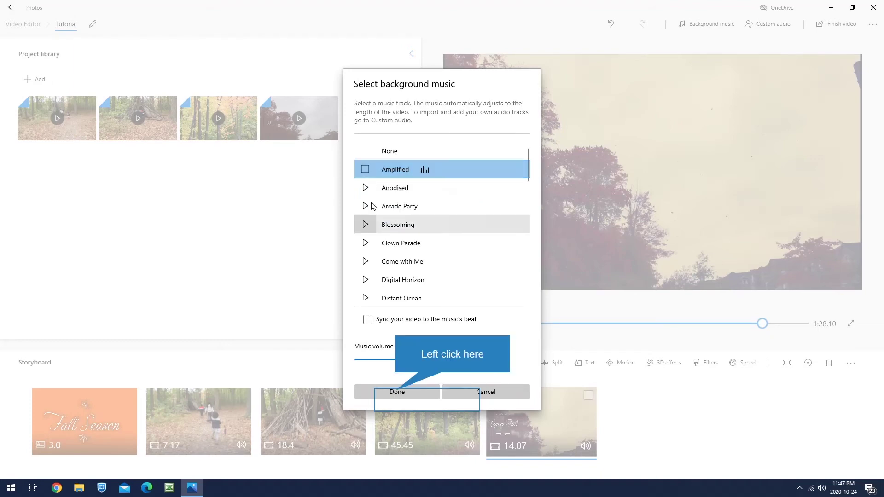
click(391, 395)
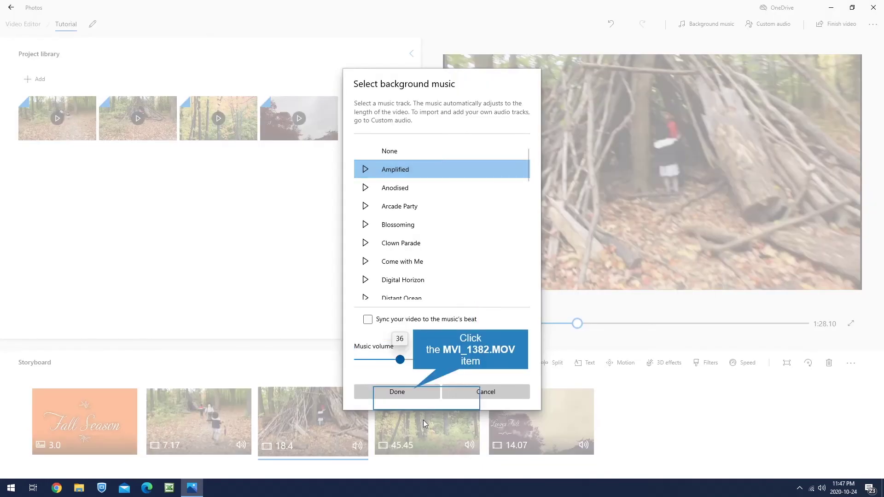
click(416, 392)
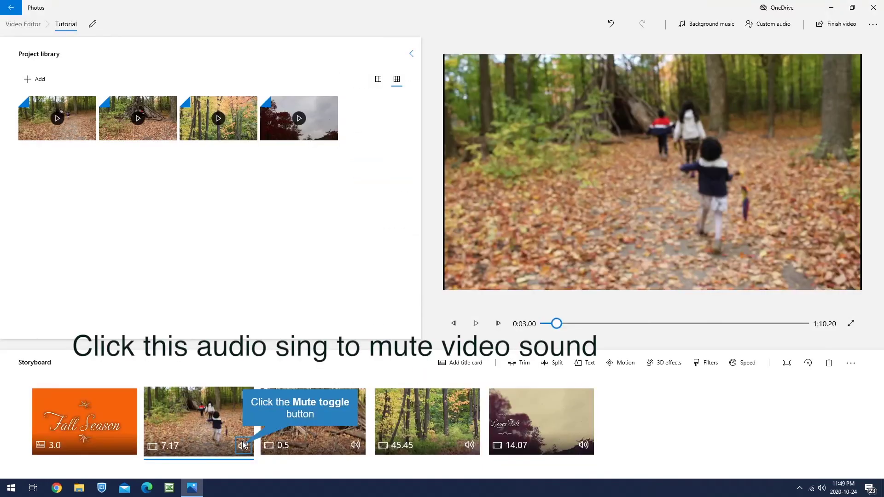
Mute the original audio on the 7.17, 0.5 and 45.45 clips.
click(244, 446)
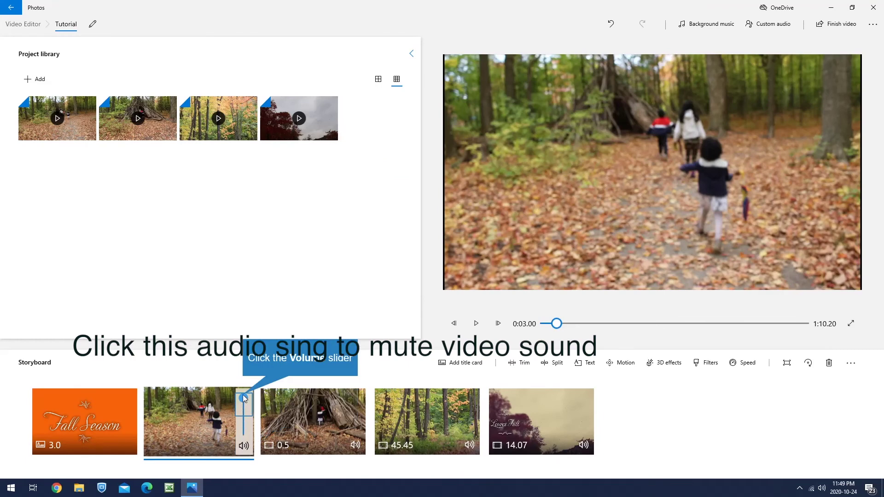
drag(242, 394, 243, 432)
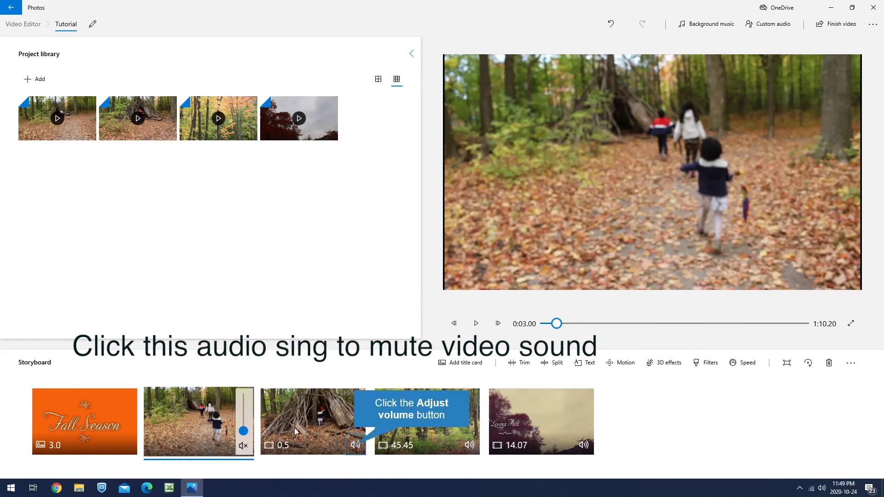
click(355, 446)
click(357, 445)
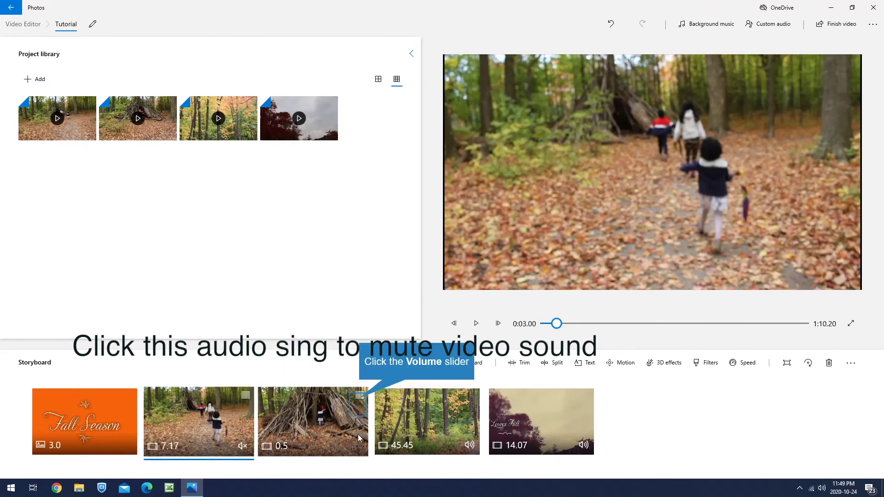
click(360, 402)
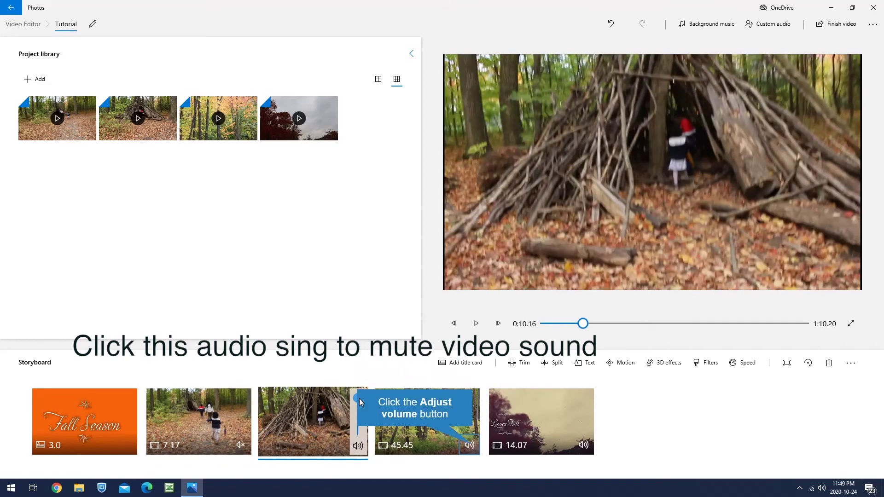
click(470, 444)
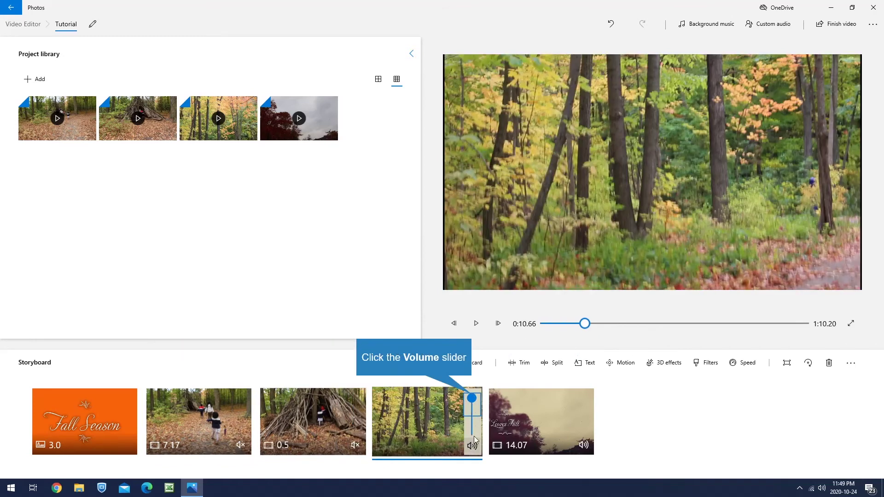
drag(471, 401, 474, 448)
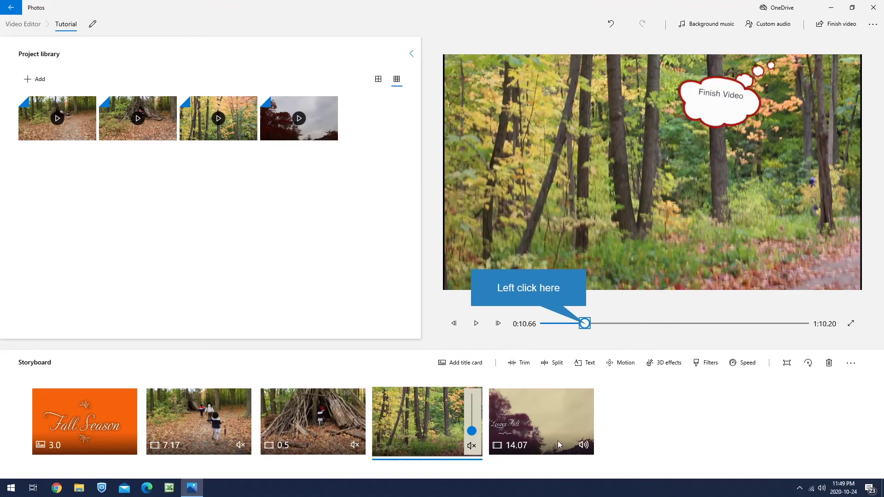